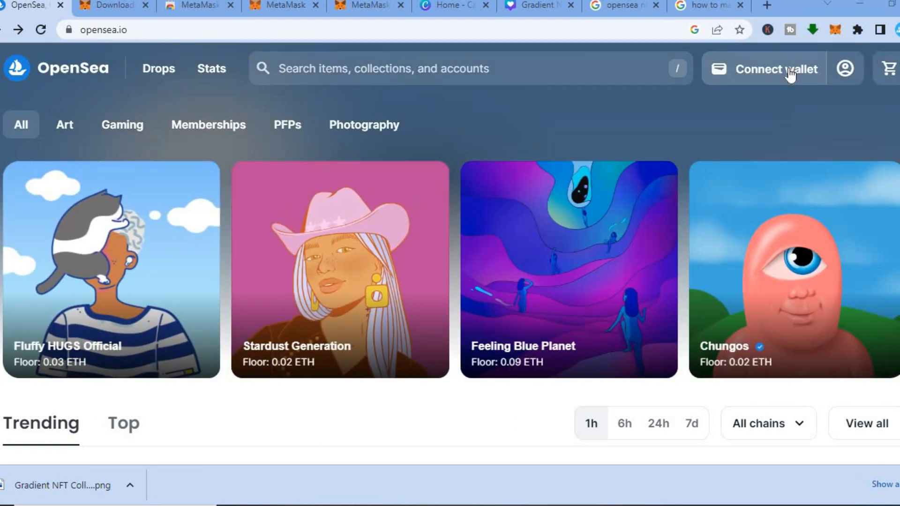
pyautogui.click(790, 70)
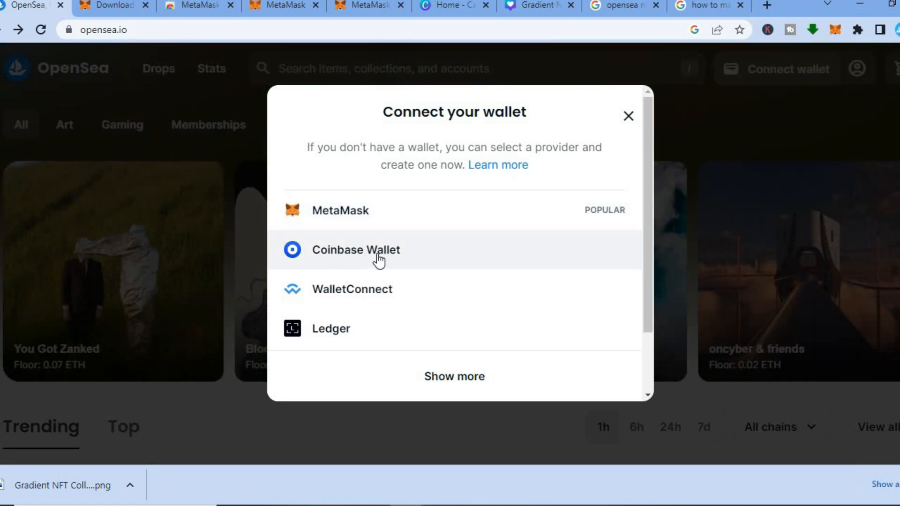
pyautogui.click(373, 289)
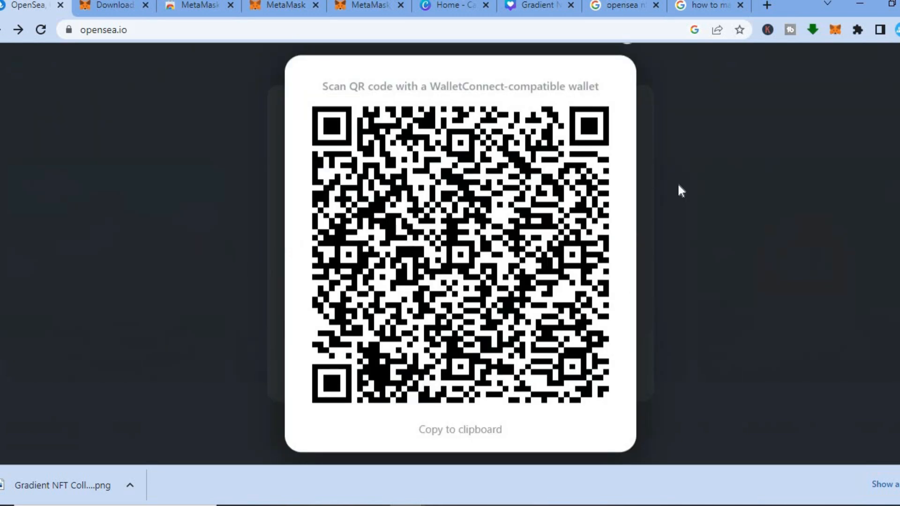
pyautogui.click(40, 34)
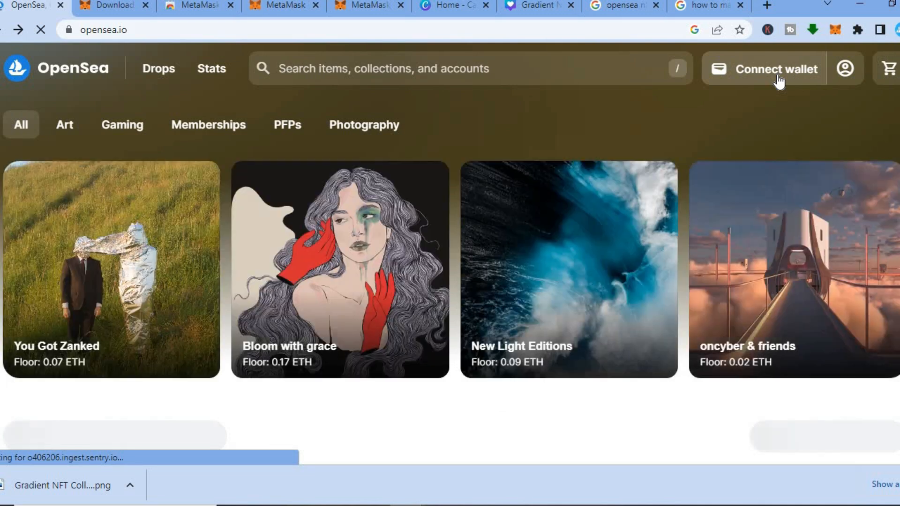
# Connect Account 1 of the MetaMask wallet to OpenSea, allowing the site to see the account.
pyautogui.click(777, 74)
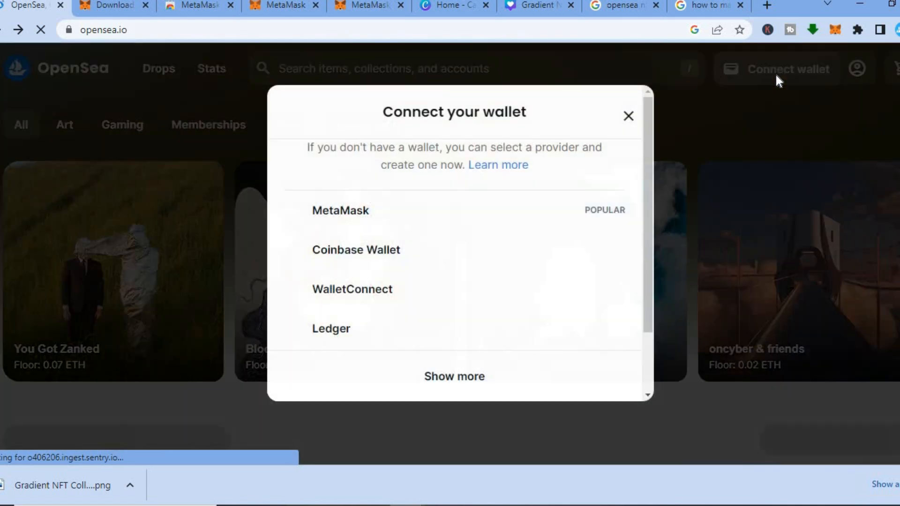
pyautogui.click(352, 217)
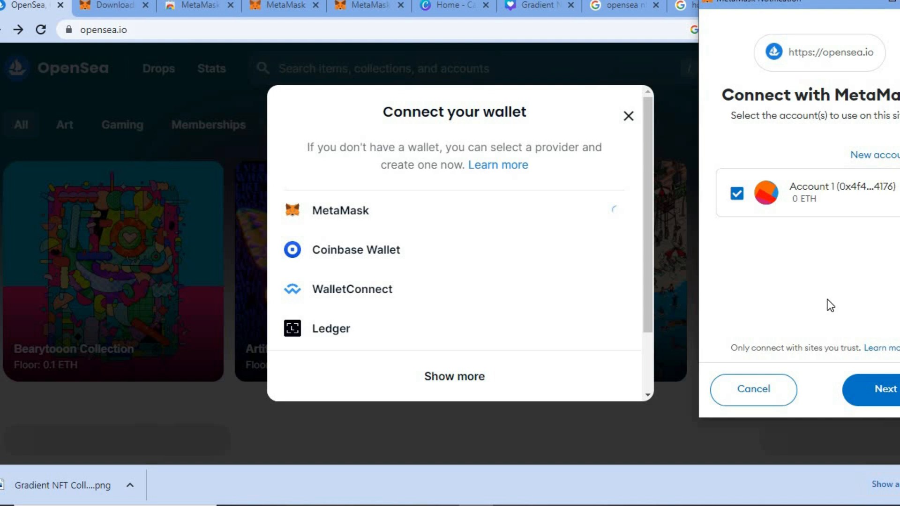
pyautogui.click(882, 399)
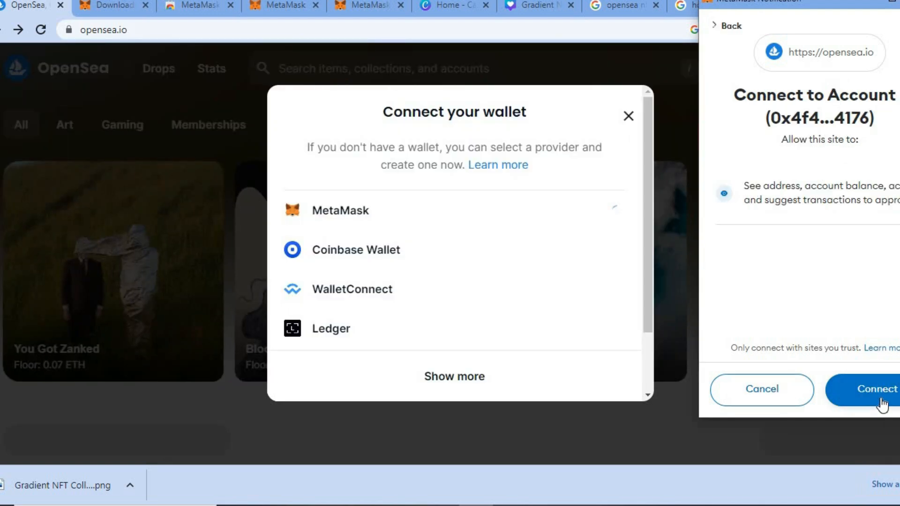
pyautogui.click(882, 401)
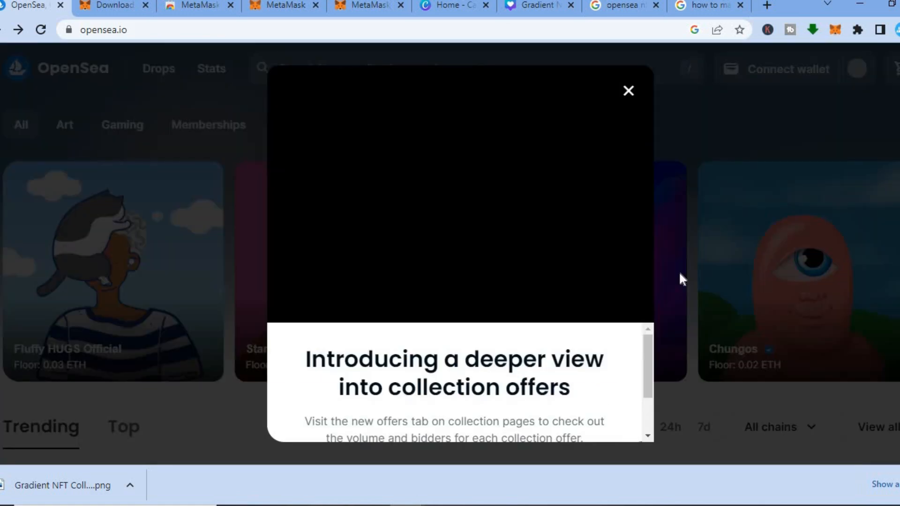
# Dismiss the collection offers announcement, accept the OpenSea terms and sign the wallet's signature request.
pyautogui.click(628, 92)
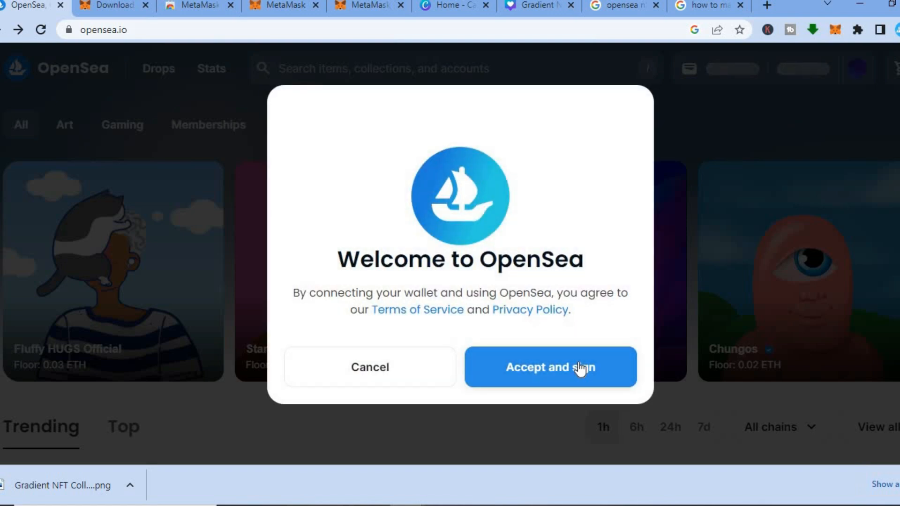
pyautogui.click(578, 367)
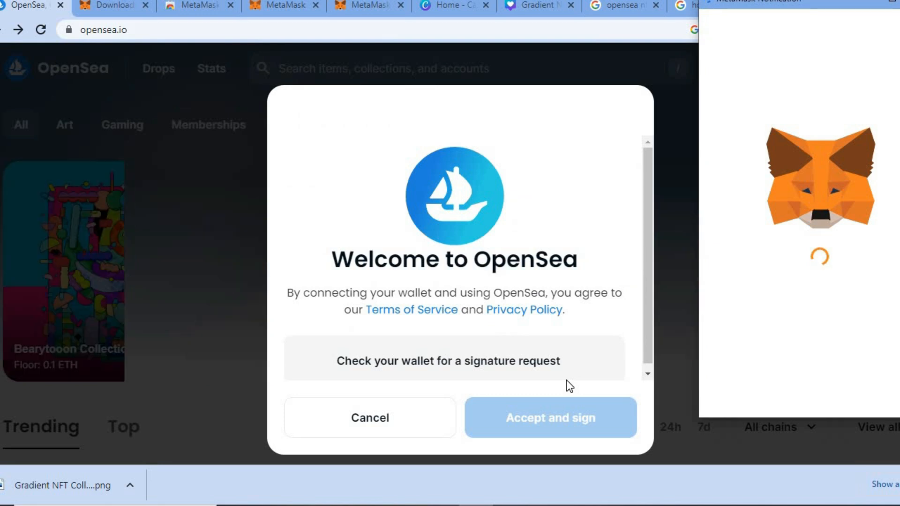
pyautogui.click(860, 388)
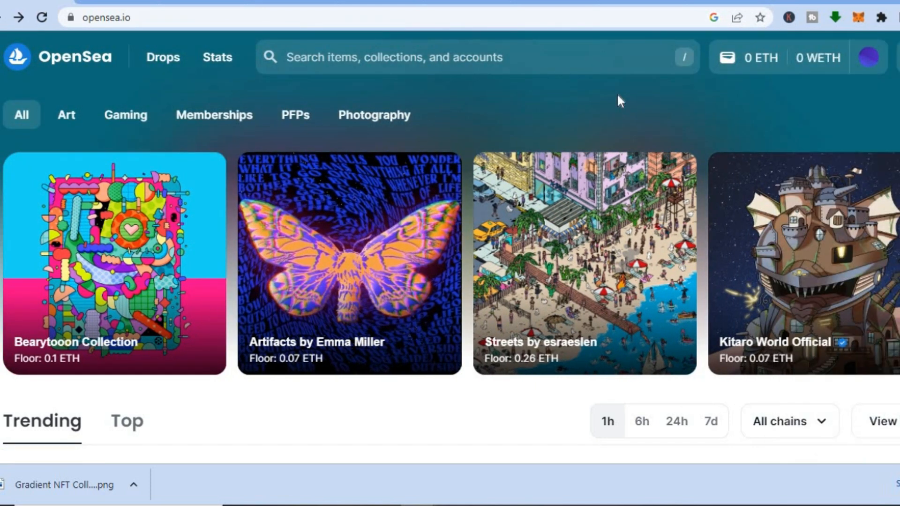
# Open OpenSea's form for creating a new item from the account options.
pyautogui.moveTo(869, 59)
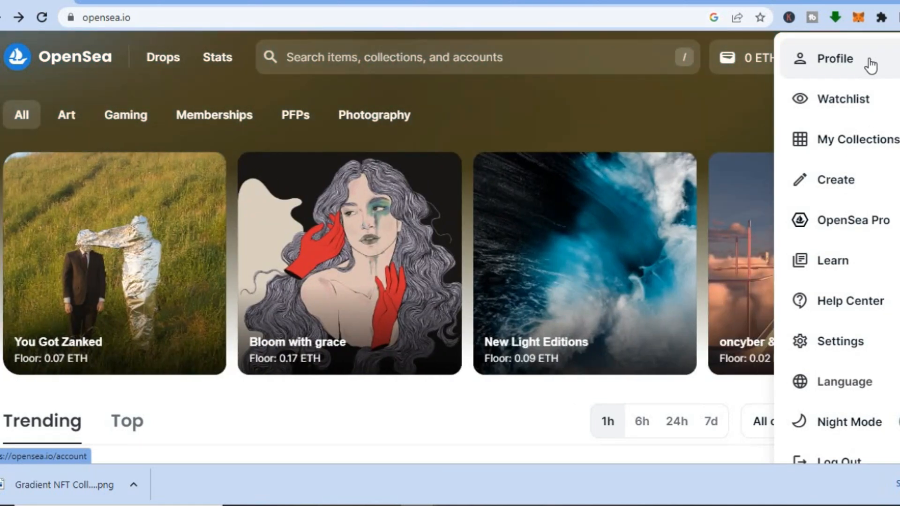
pyautogui.click(840, 183)
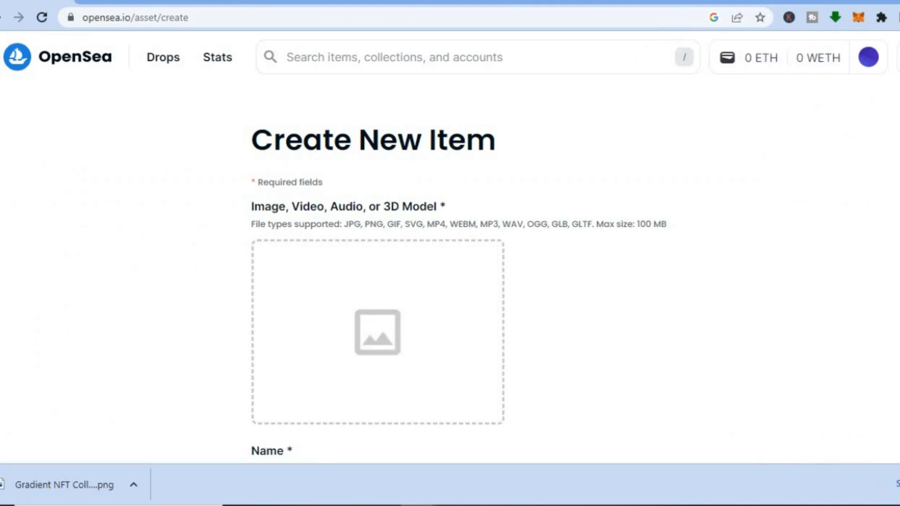
pyautogui.scroll(-1, 458, 288)
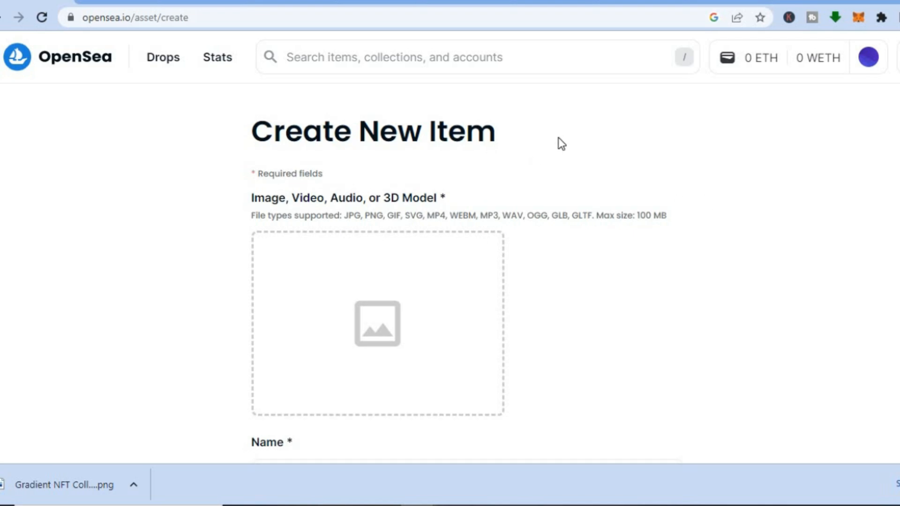
# Switch to Canva and search its templates for "nft".
pyautogui.click(472, 3)
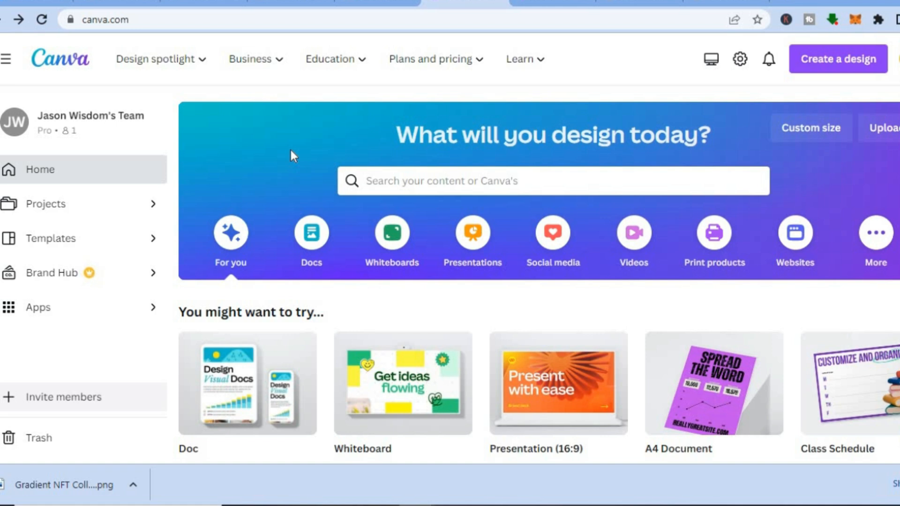
pyautogui.click(544, 3)
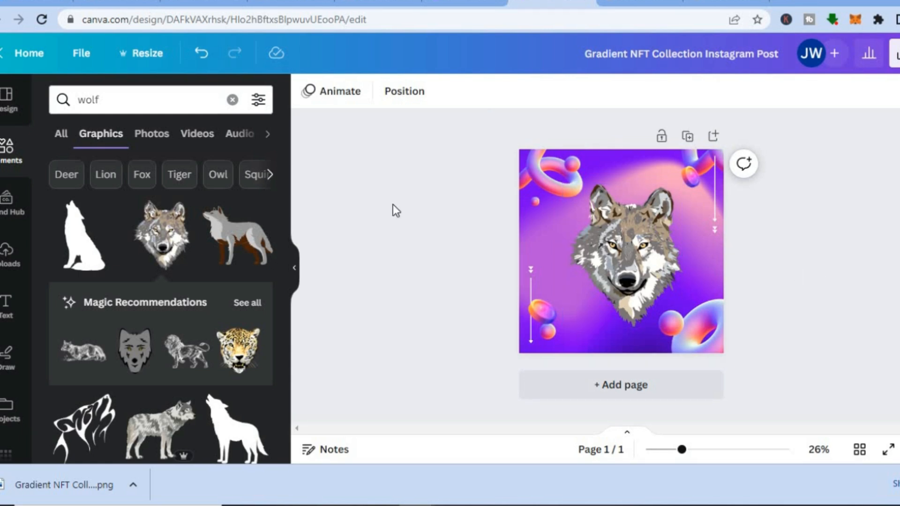
pyautogui.click(464, 4)
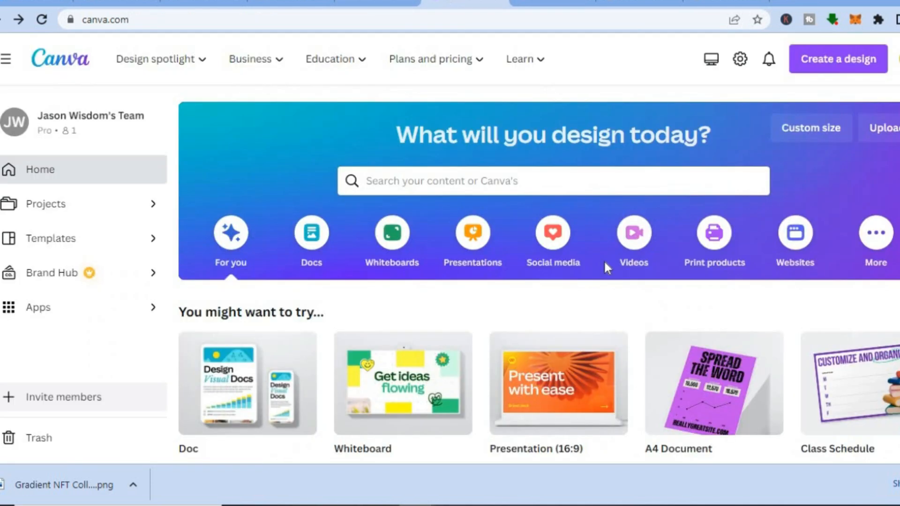
pyautogui.click(473, 186)
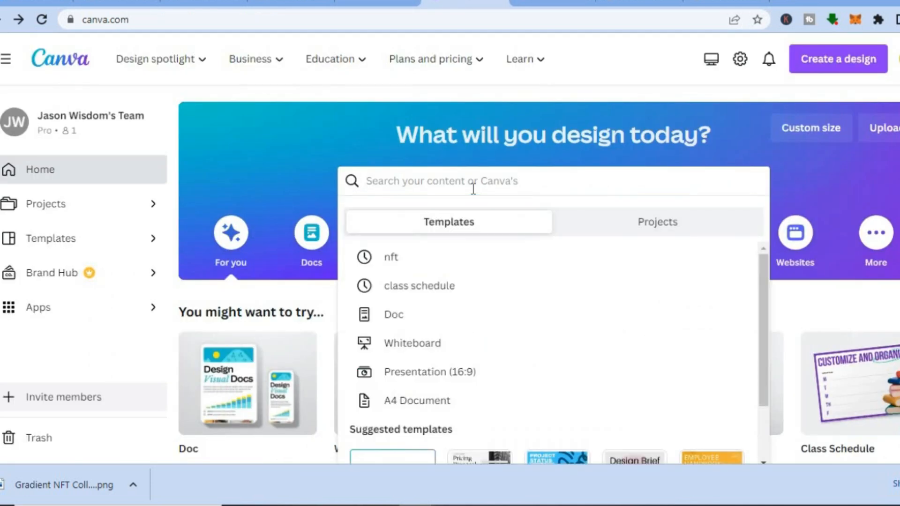
pyautogui.click(418, 255)
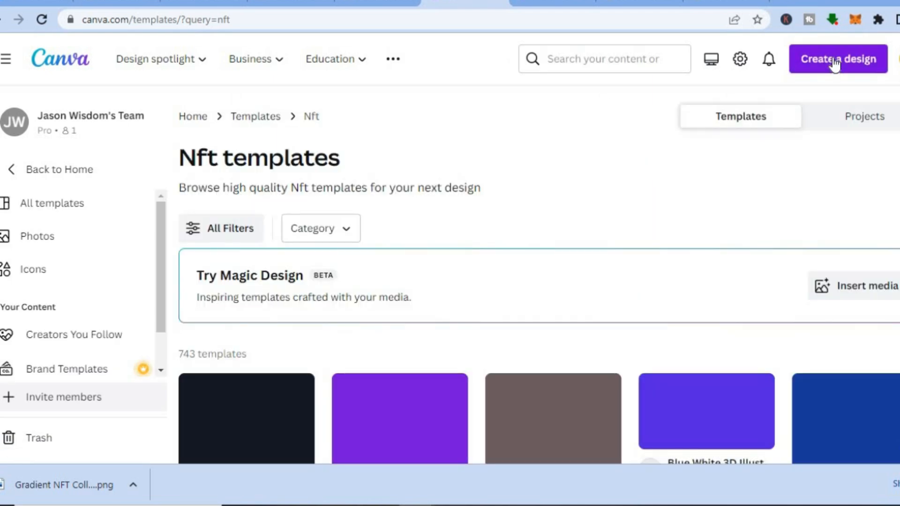
# Start customizing the Purple and Yellow 3D and Modern Are You Ready with NFTs Instagram Post template.
pyautogui.scroll(-6, 540, 291)
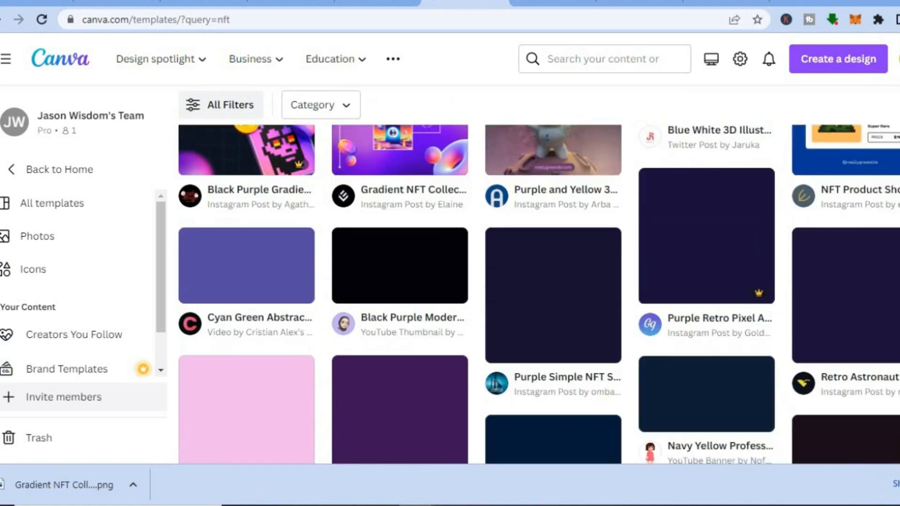
pyautogui.scroll(3, 563, 245)
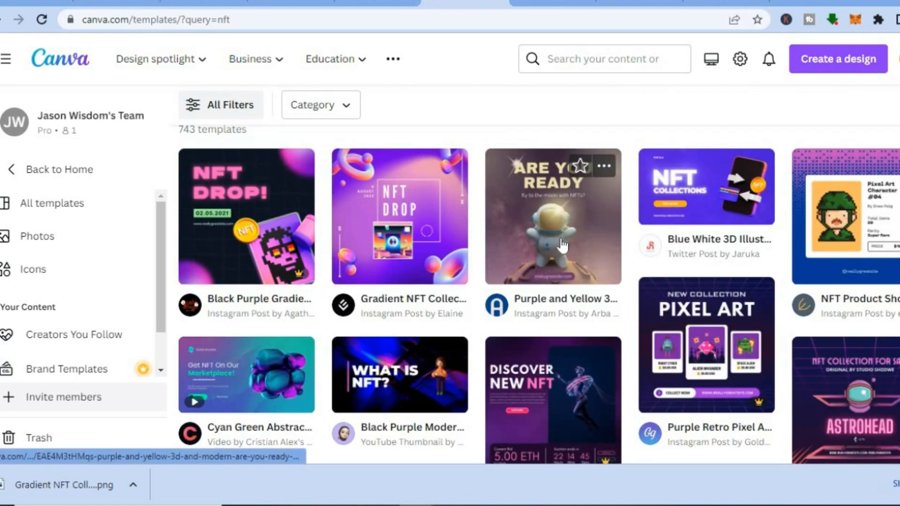
pyautogui.click(569, 202)
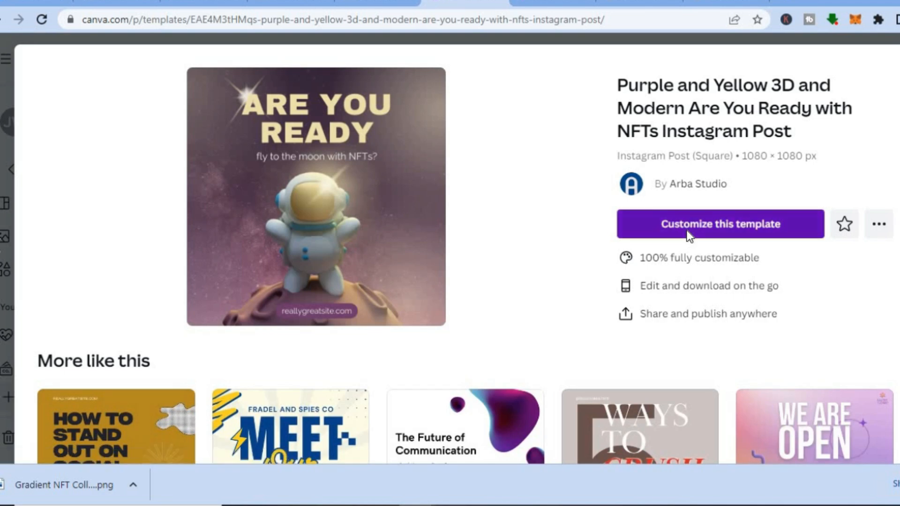
pyautogui.click(689, 225)
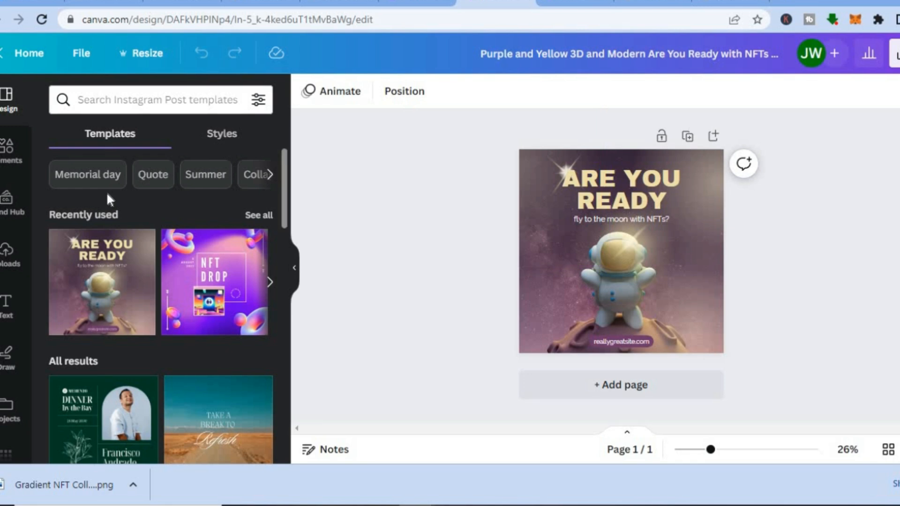
# Search the design elements for "rocket ship".
pyautogui.click(5, 149)
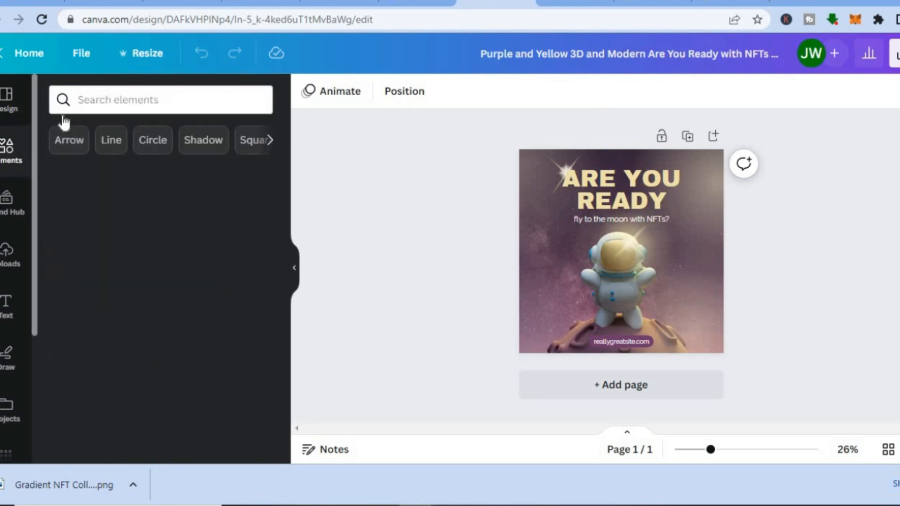
pyautogui.click(108, 93)
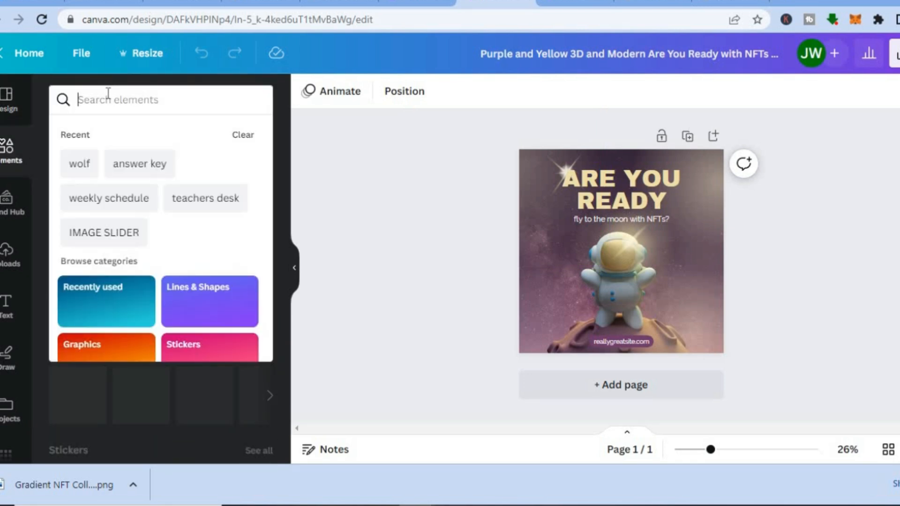
pyautogui.write('rocket')
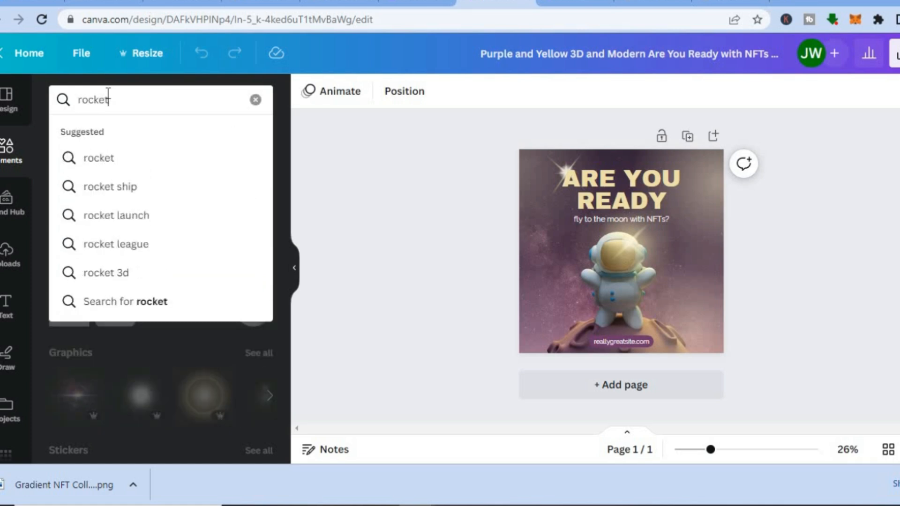
pyautogui.click(121, 187)
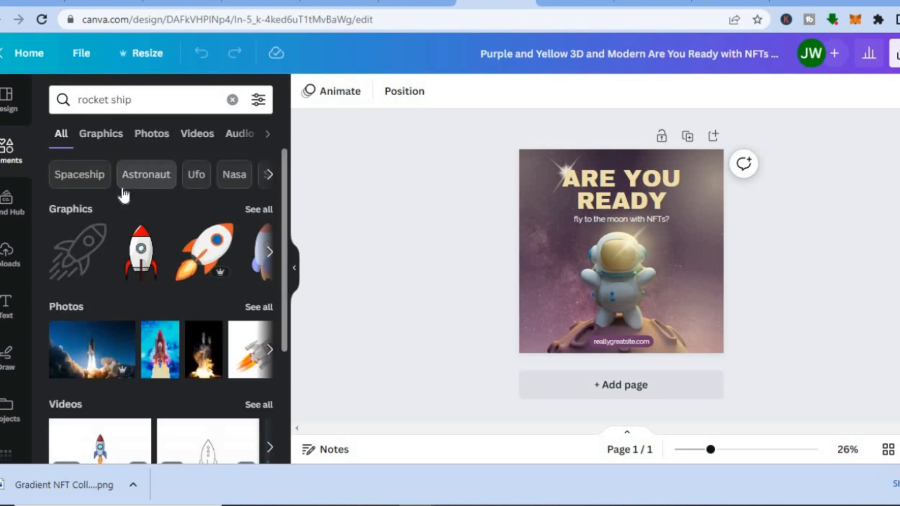
# Place the upright red-and-white rocket graphic in the design's lower-right corner and delete the "reallygreatsite.com" text.
pyautogui.moveTo(141, 254); pyautogui.dragTo(681, 309)
pyautogui.moveTo(710, 356); pyautogui.dragTo(711, 320)
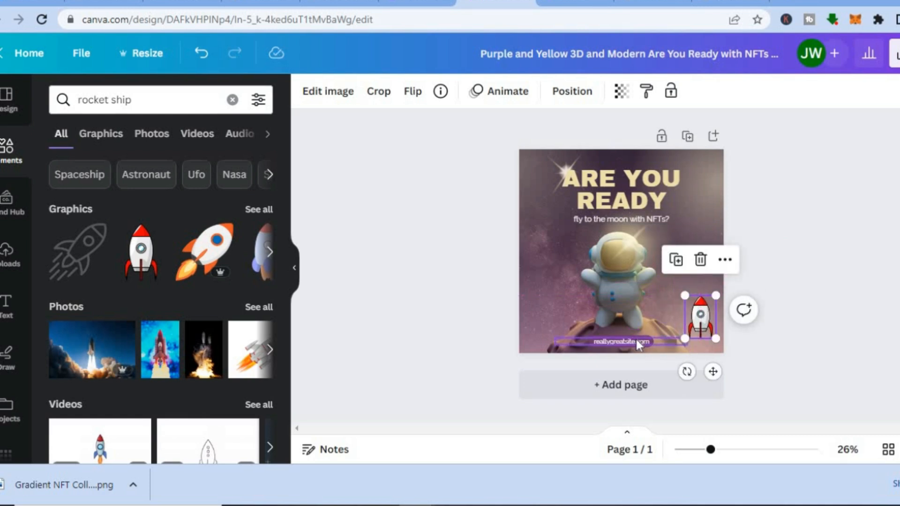
pyautogui.click(637, 340)
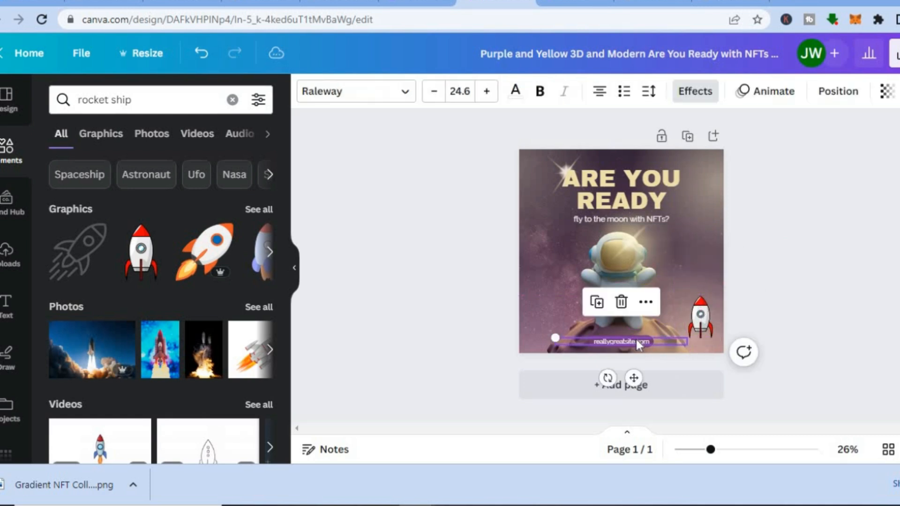
pyautogui.click(622, 302)
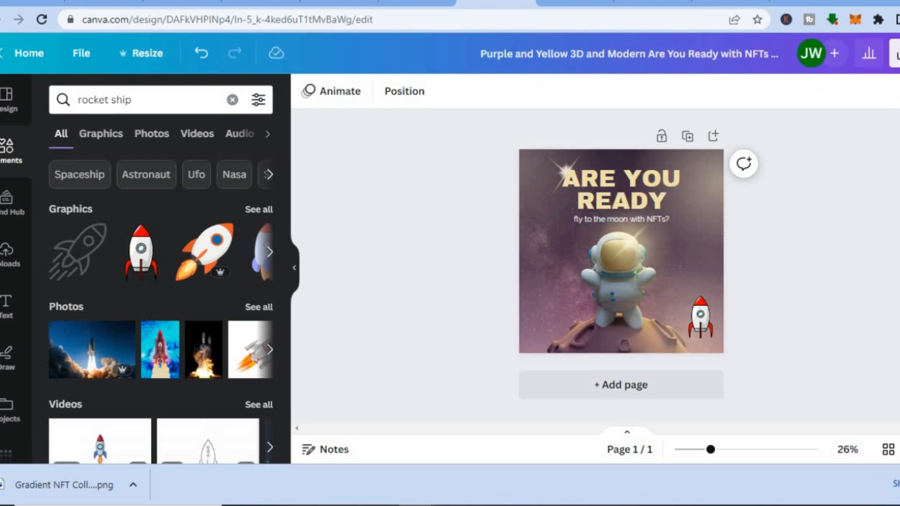
# Open the download options for the astronaut design.
pyautogui.click(895, 54)
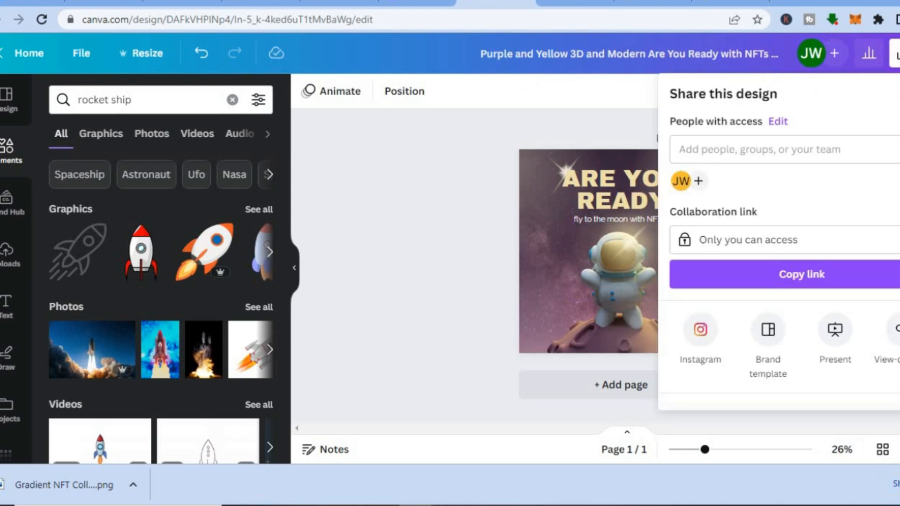
pyautogui.scroll(-3, 779, 281)
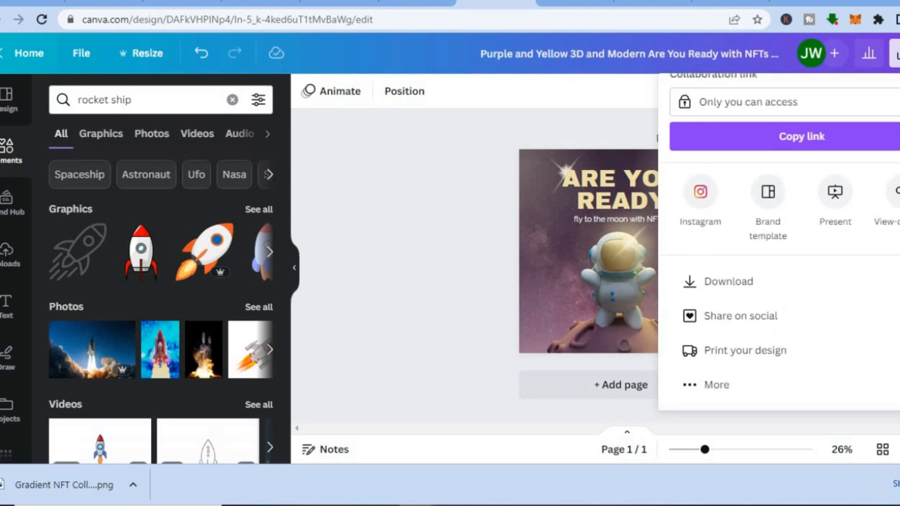
pyautogui.click(779, 290)
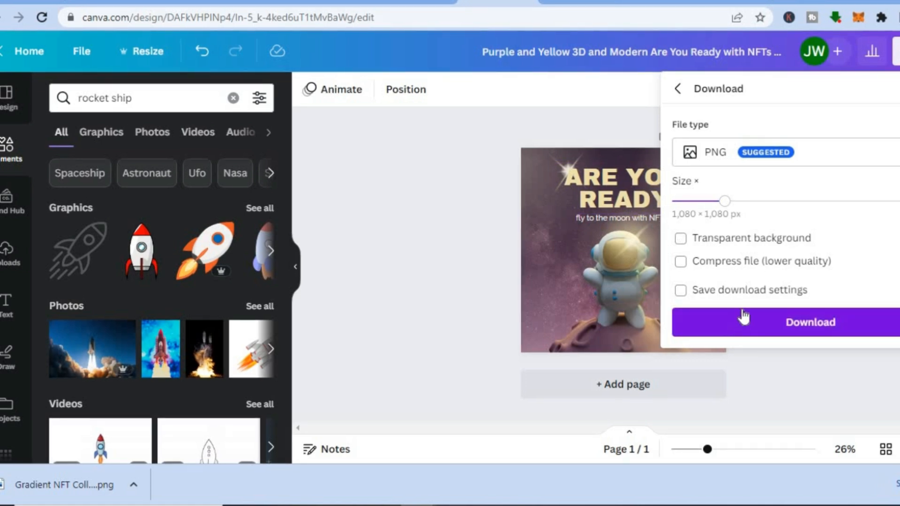
# Check the recommended OpenSea NFT pixel size in the Google results and return to the Gradient NFT Collection wolf design in Canva.
pyautogui.click(650, 2)
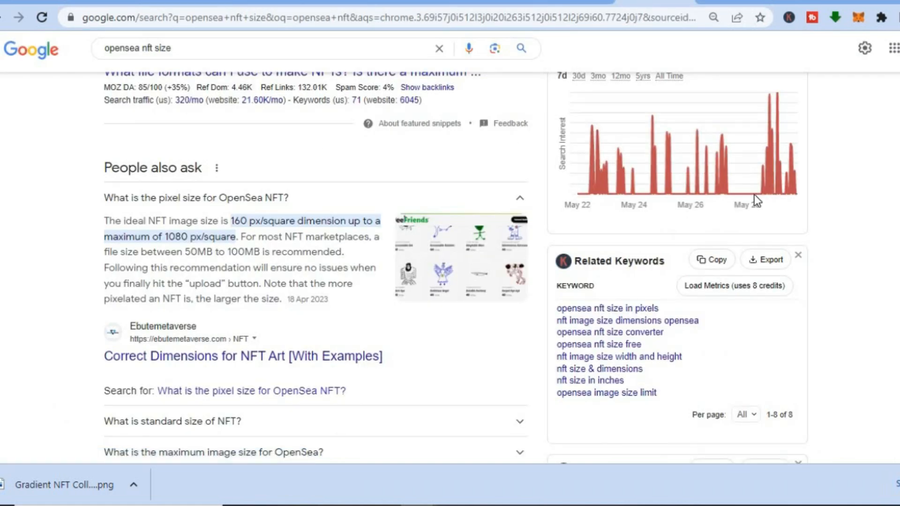
pyautogui.scroll(-2, 452, 141)
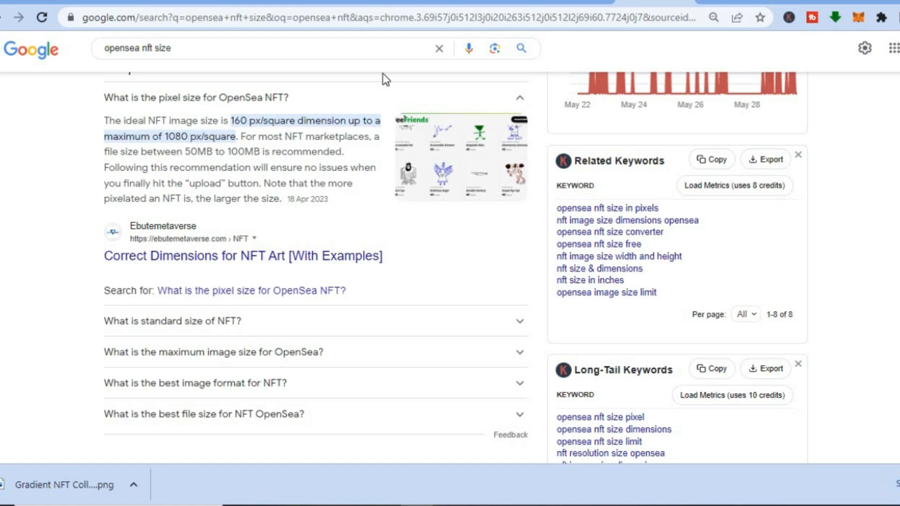
pyautogui.click(568, 4)
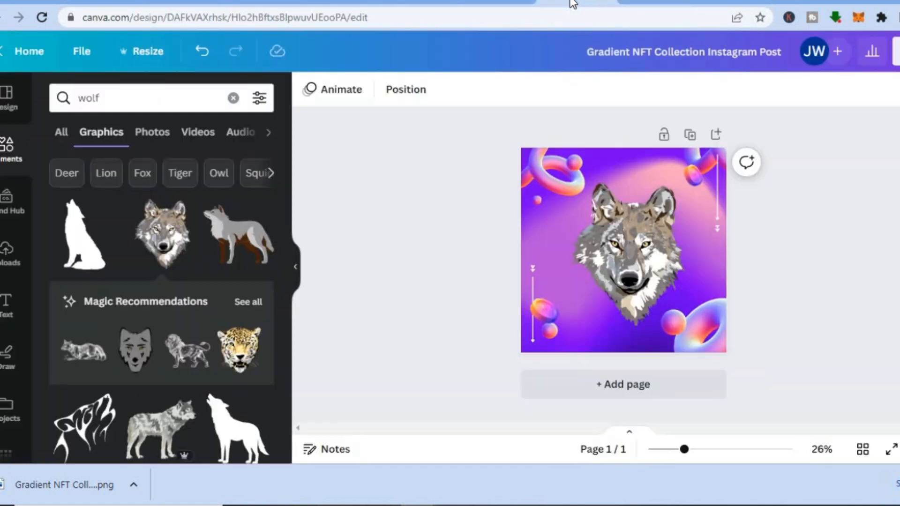
# Return to the astronaut design in Canva and download it as a PNG at 1,080 × 1,080 px.
pyautogui.click(498, 4)
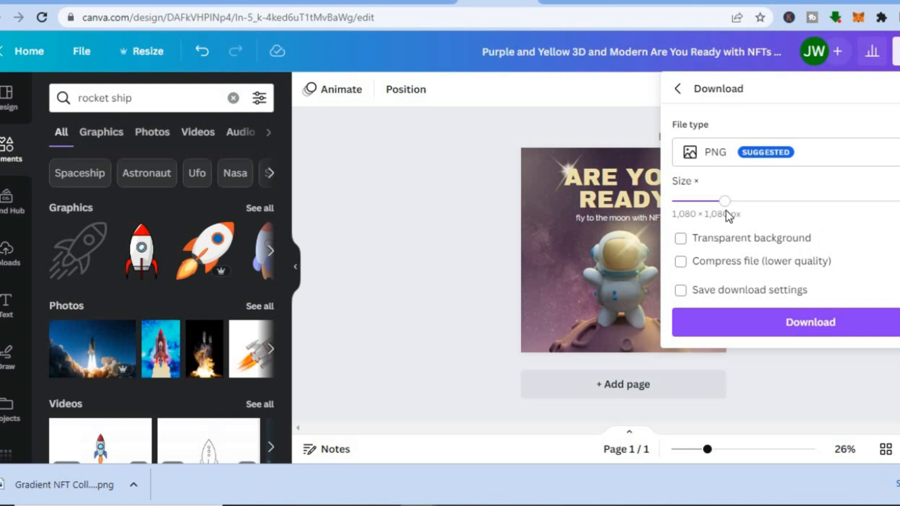
pyautogui.click(731, 312)
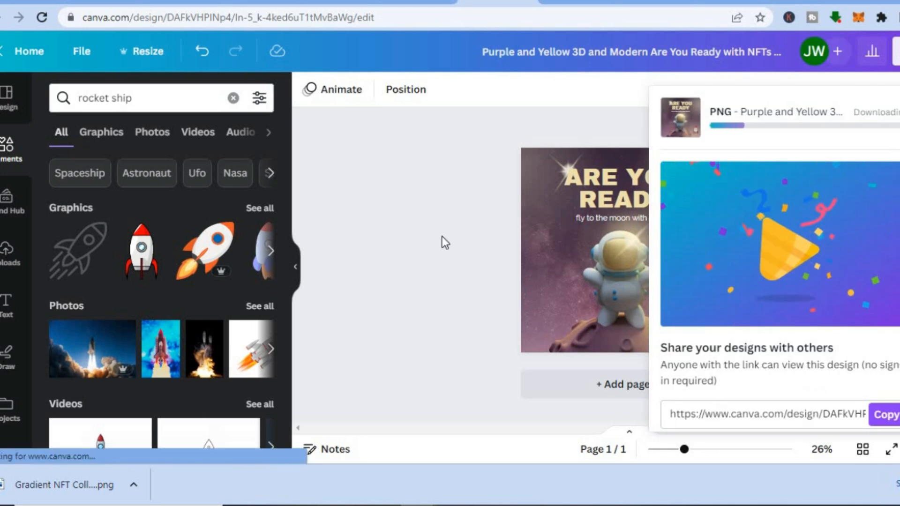
# Switch to OpenSea's Create New Item page and upload the downloaded Purple and Yellow PNG as the item's image.
pyautogui.click(26, 4)
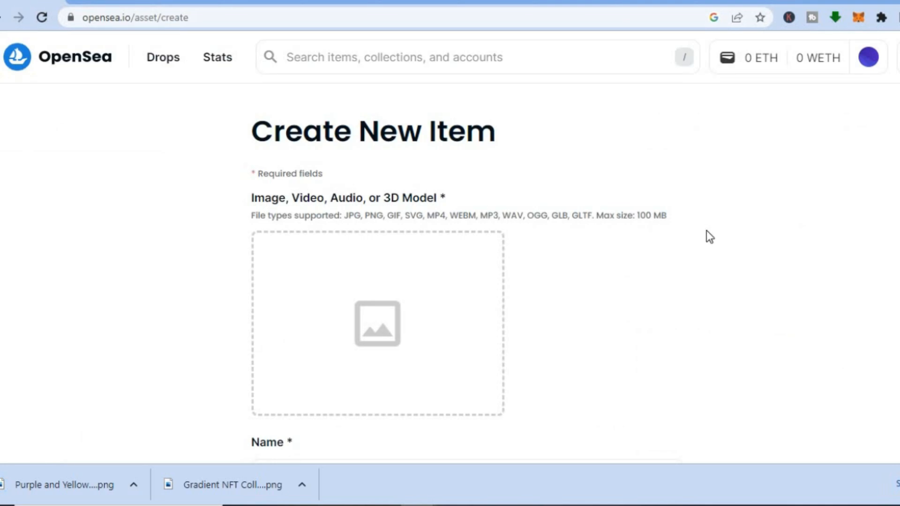
pyautogui.scroll(-1, 360, 363)
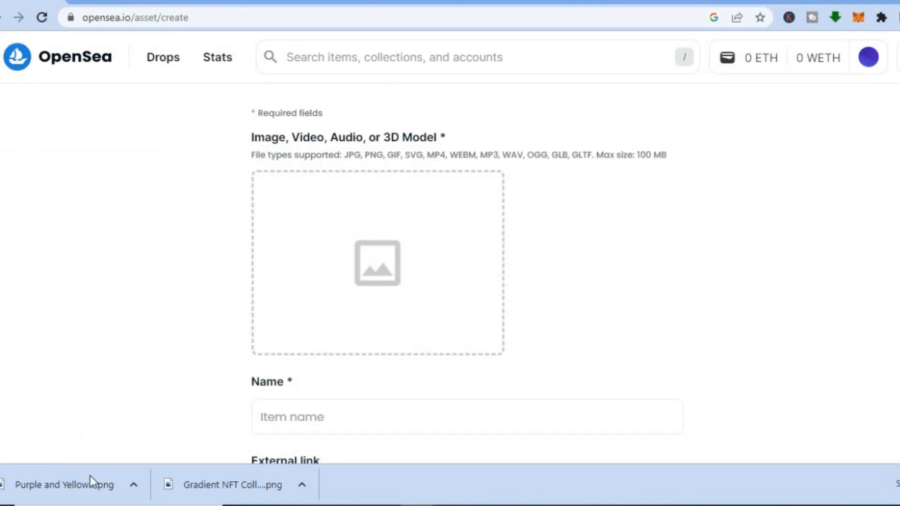
pyautogui.moveTo(71, 489); pyautogui.dragTo(357, 247)
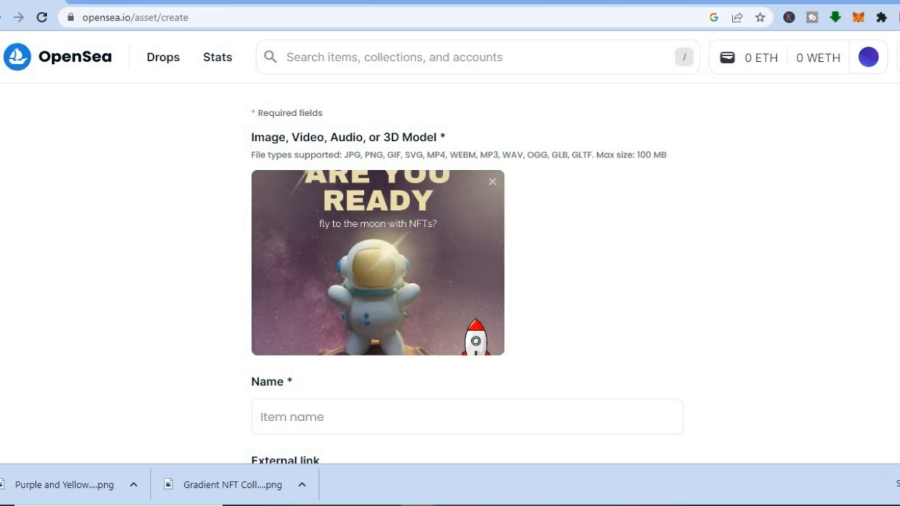
# Name the new item "the rocket os ready".
pyautogui.scroll(-5, 680, 207)
pyautogui.click(423, 190)
pyautogui.write('the rocket os ready')
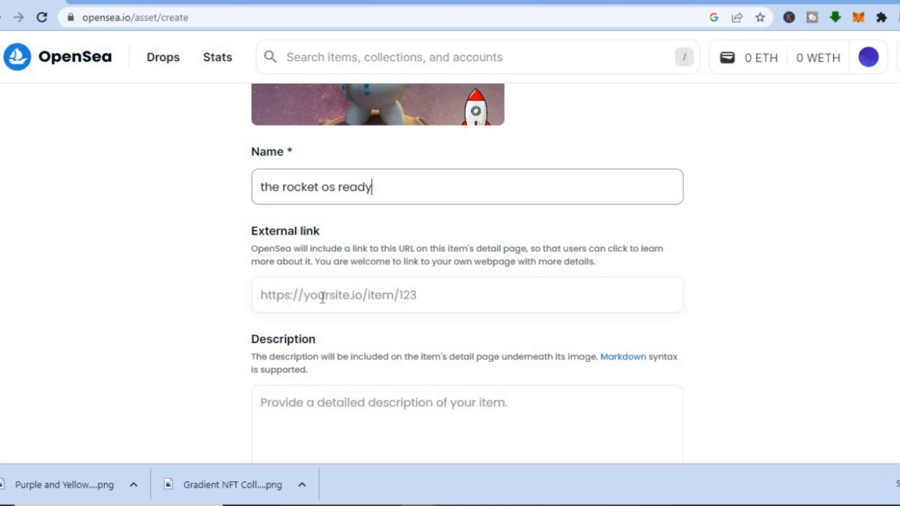
# Leave the external link blank and enter "test" as the item's description.
pyautogui.click(298, 296)
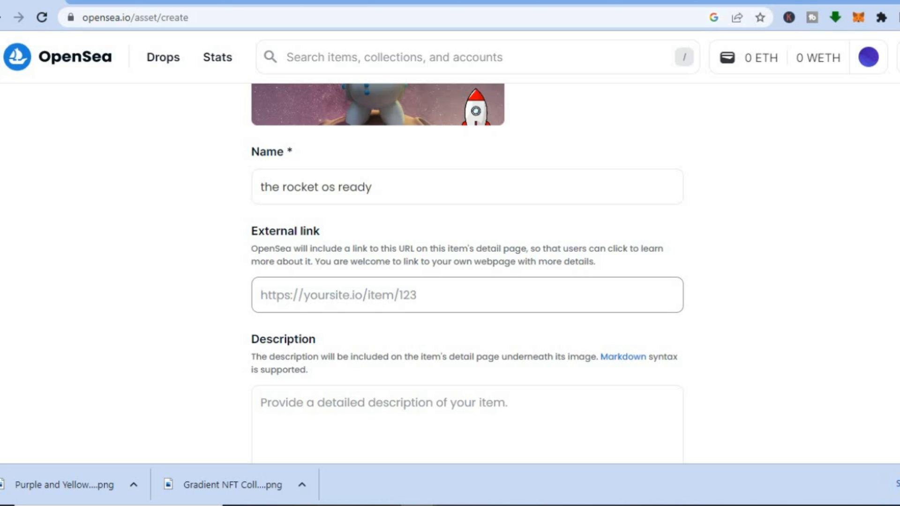
pyautogui.scroll(-5, 533, 150)
pyautogui.click(414, 153)
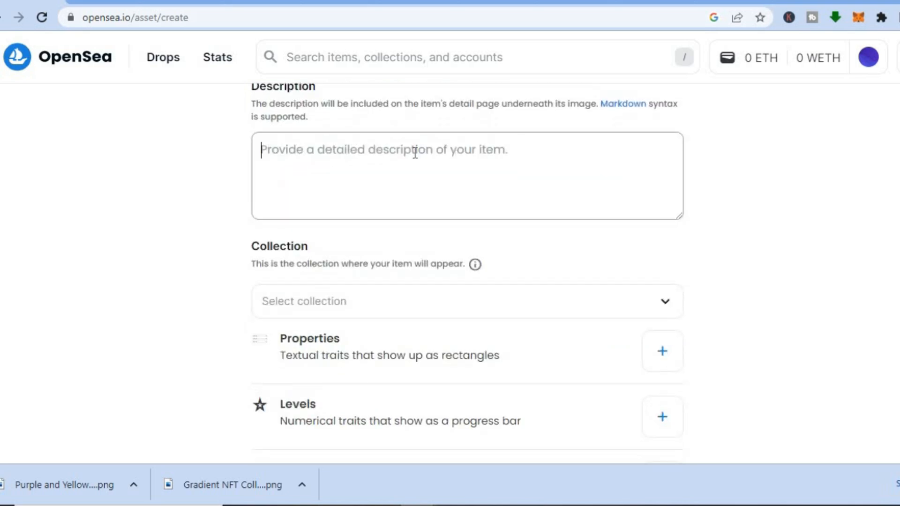
pyautogui.write('test')
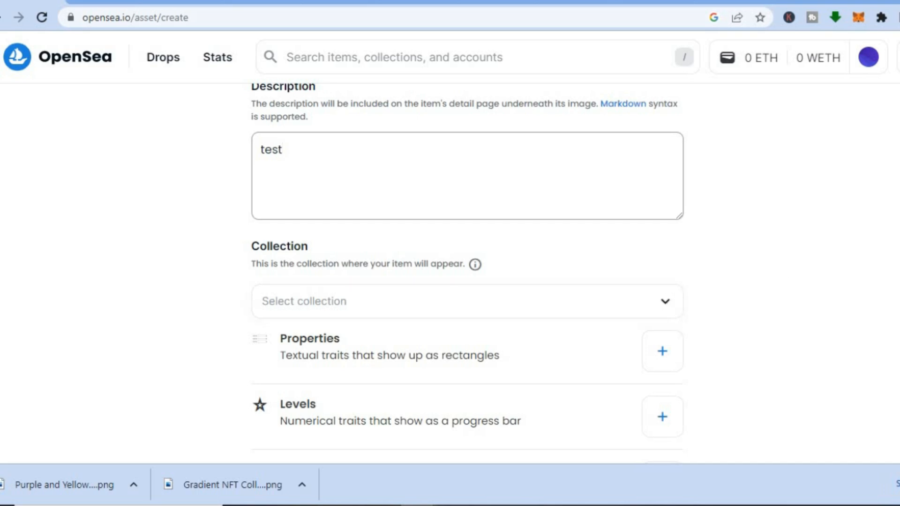
# Check which collections are available for the item, without selecting one.
pyautogui.scroll(-2, 668, 198)
pyautogui.click(668, 198)
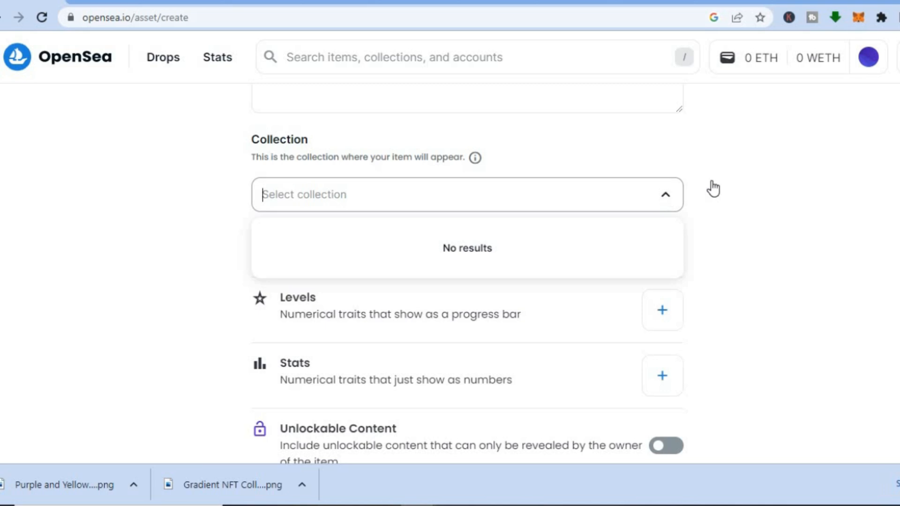
pyautogui.click(741, 180)
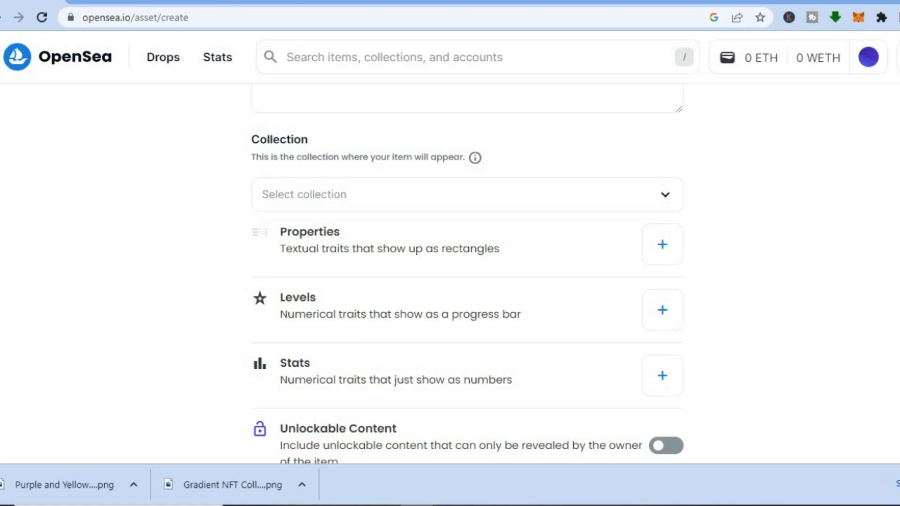
# Start adding properties to the item and enter one with the type "moon man" and the name "male".
pyautogui.scroll(-1, 468, 247)
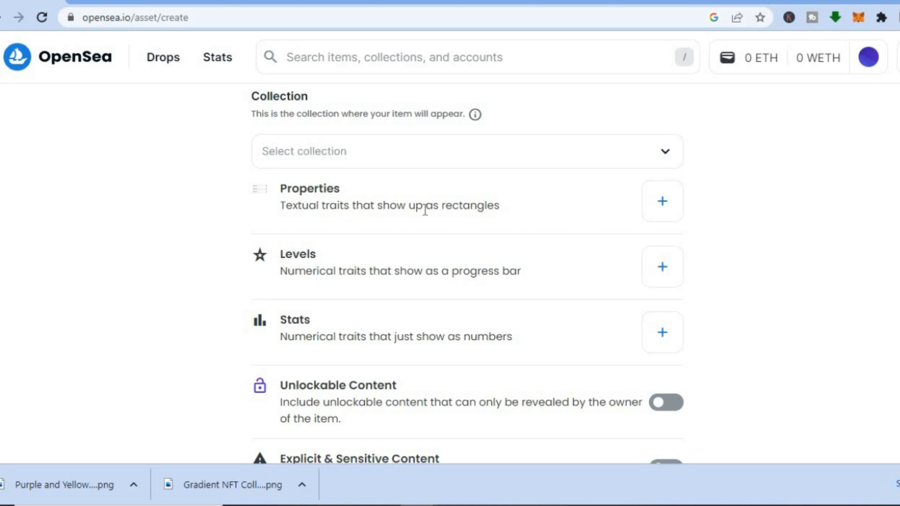
pyautogui.click(663, 201)
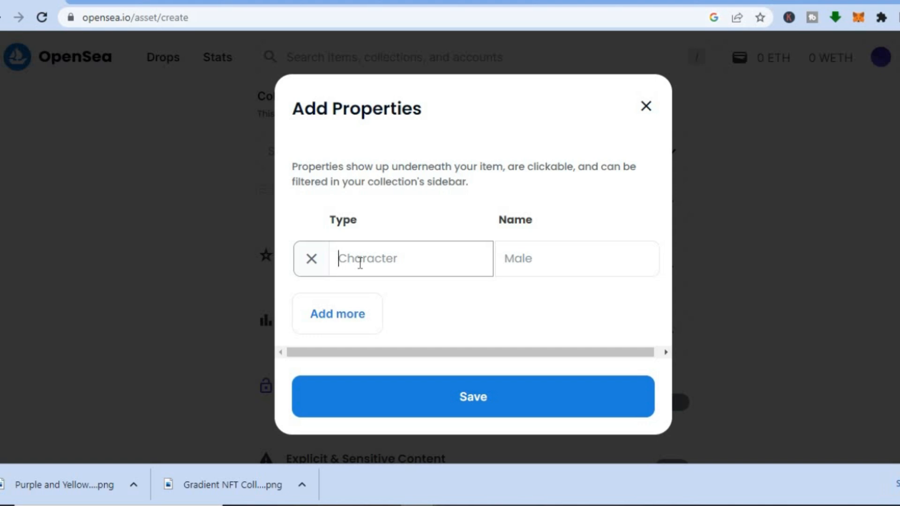
pyautogui.write('moon man')
pyautogui.click(541, 262)
pyautogui.write('m')
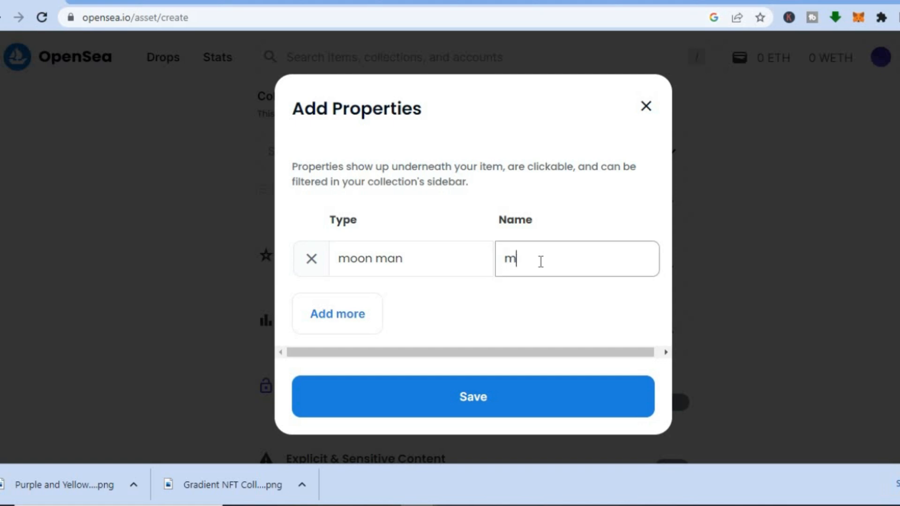
pyautogui.write('ale')
# Add a second property with the type "rocket" and the name "ship", and save the properties.
pyautogui.click(357, 312)
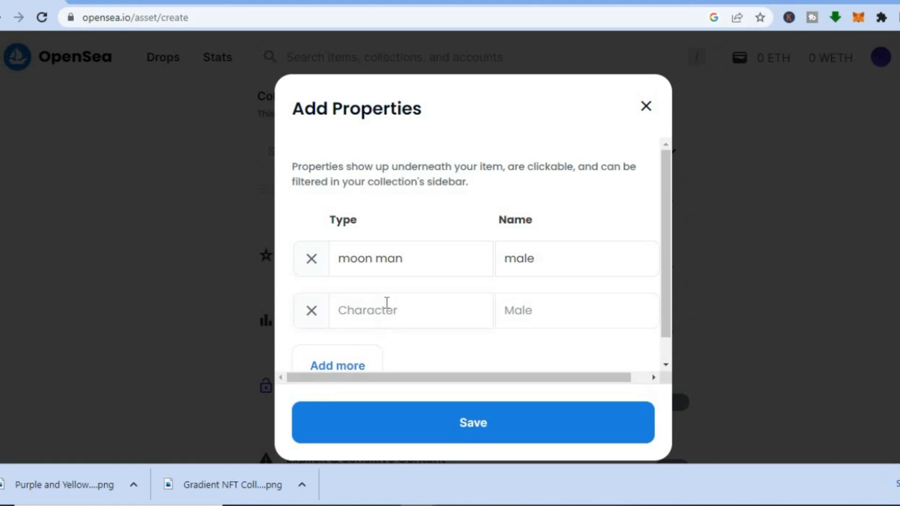
pyautogui.click(397, 302)
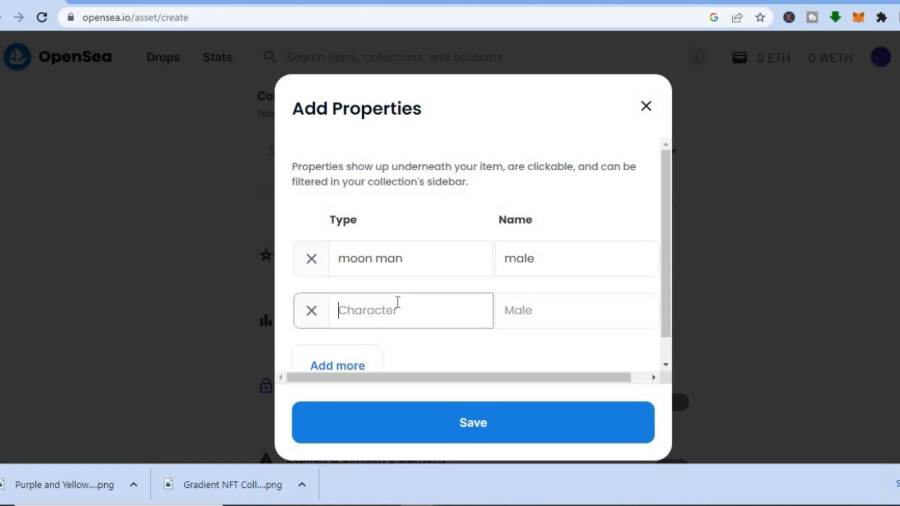
pyautogui.write('rocket')
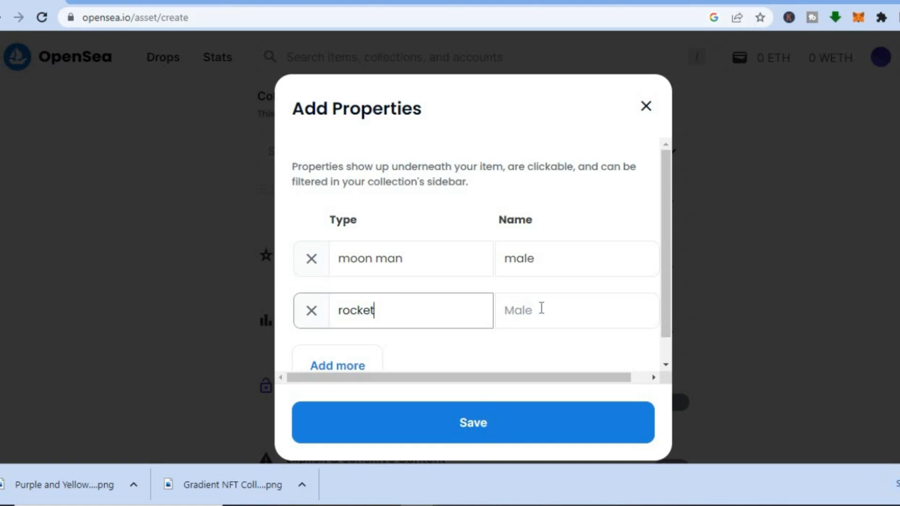
pyautogui.click(542, 308)
pyautogui.write('ship')
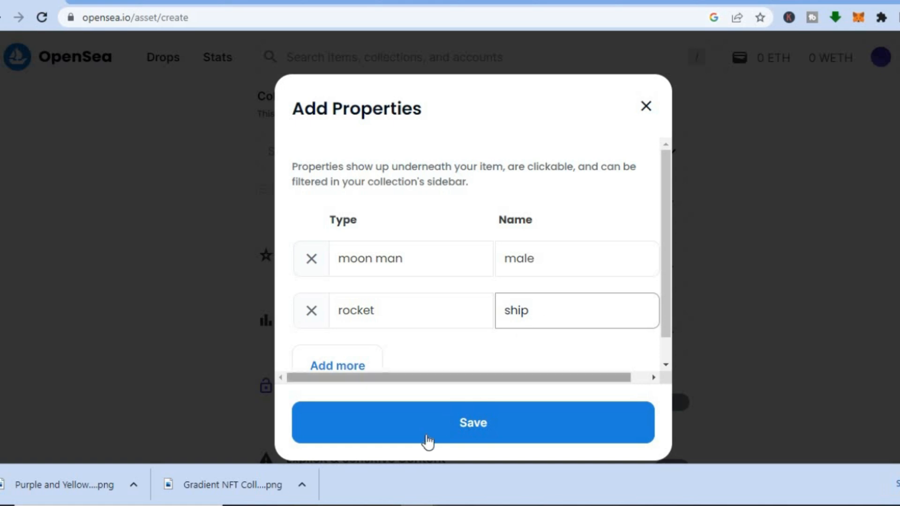
pyautogui.click(428, 436)
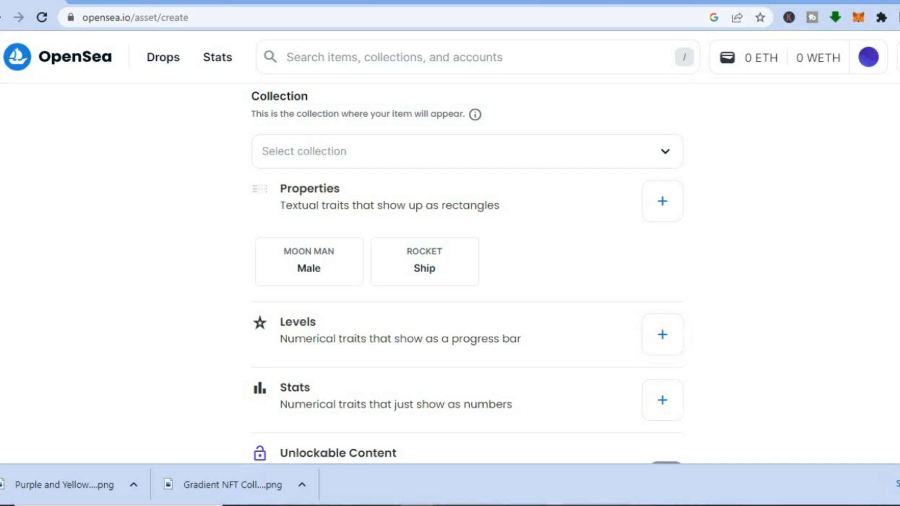
# Review the item's levels, stats, content and supply settings and the available blockchains, leaving them as they are.
pyautogui.scroll(-4, 468, 273)
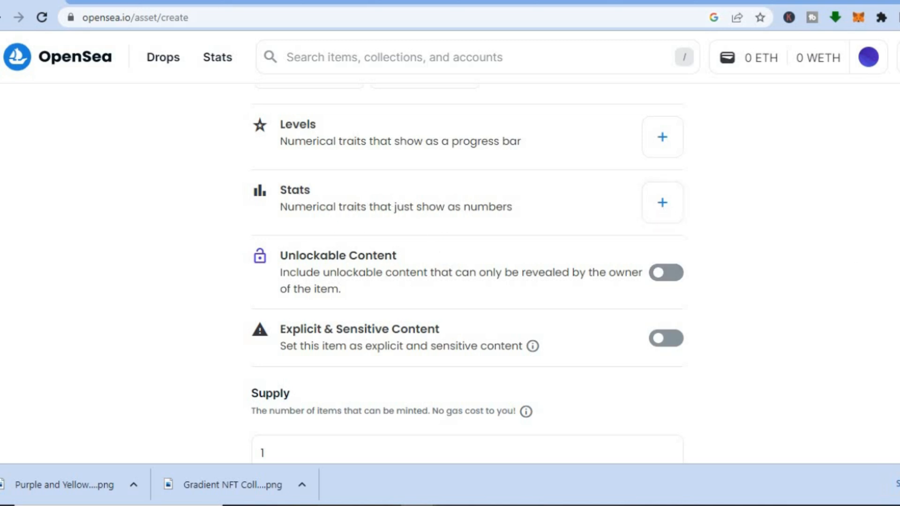
pyautogui.scroll(-2, 468, 274)
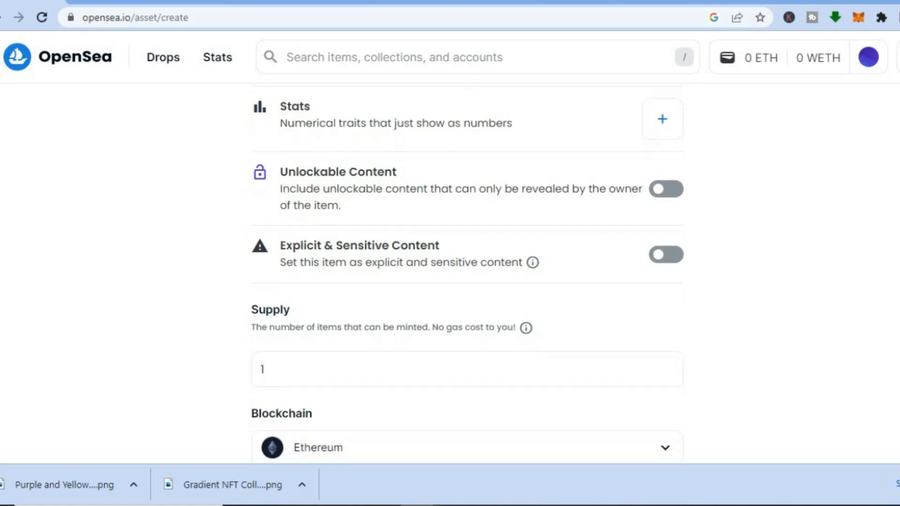
pyautogui.scroll(-2, 380, 181)
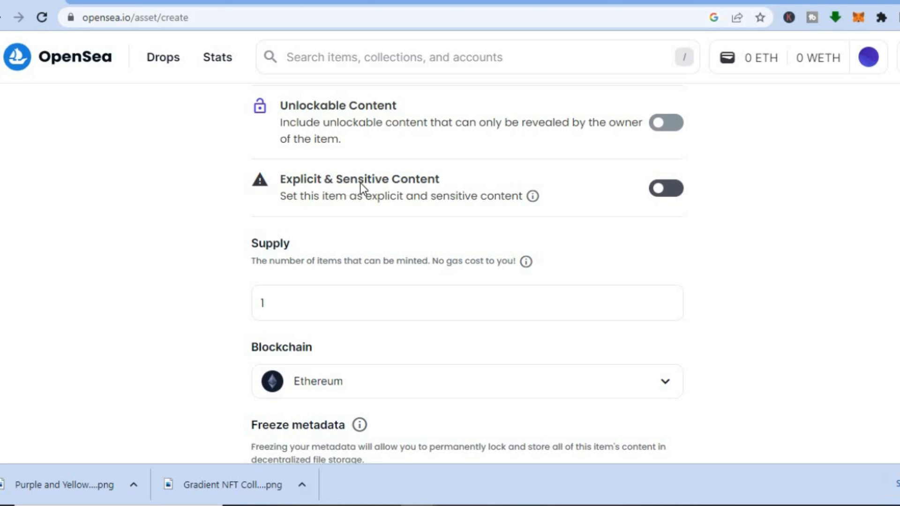
pyautogui.click(322, 310)
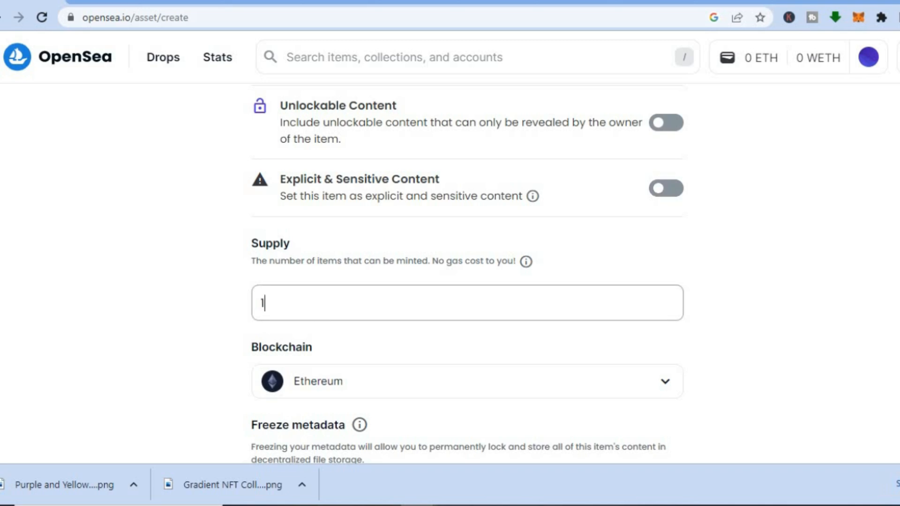
pyautogui.scroll(-3, 604, 315)
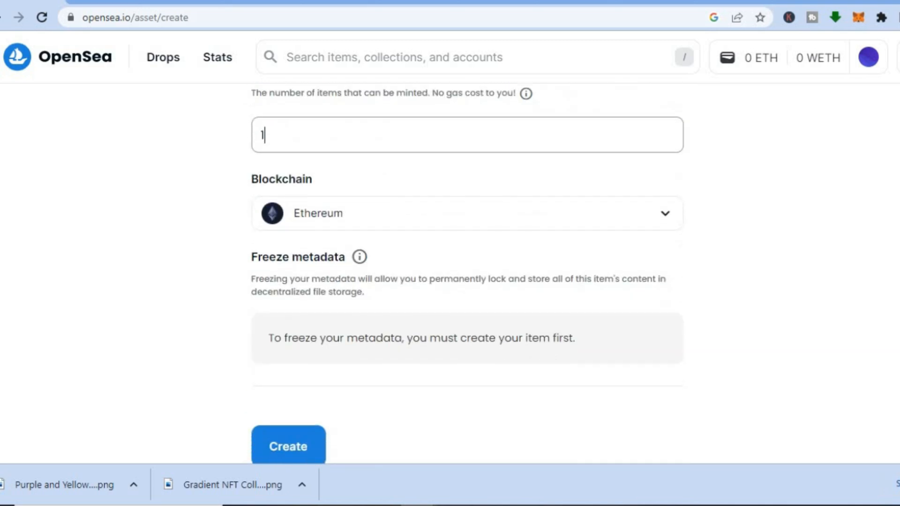
pyautogui.click(482, 217)
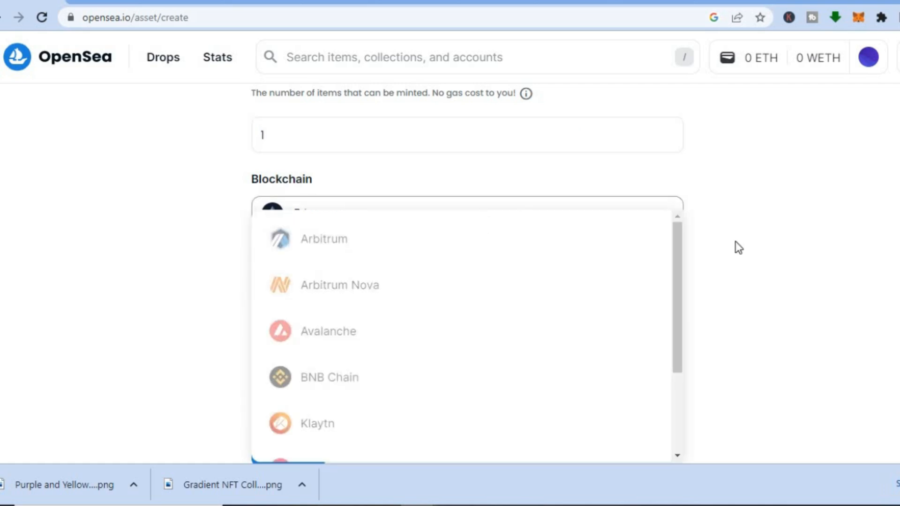
pyautogui.click(768, 258)
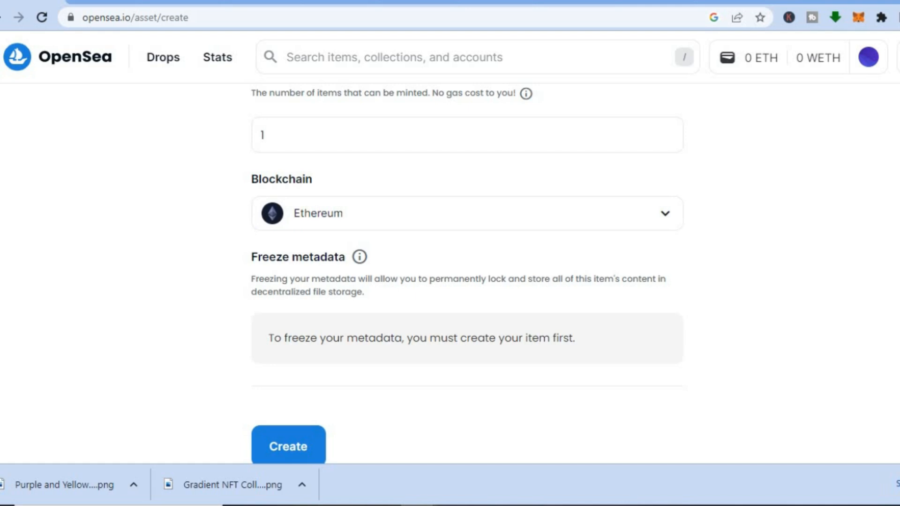
# Create the item and complete the human verification by selecting all images with cars.
pyautogui.scroll(-1, 437, 385)
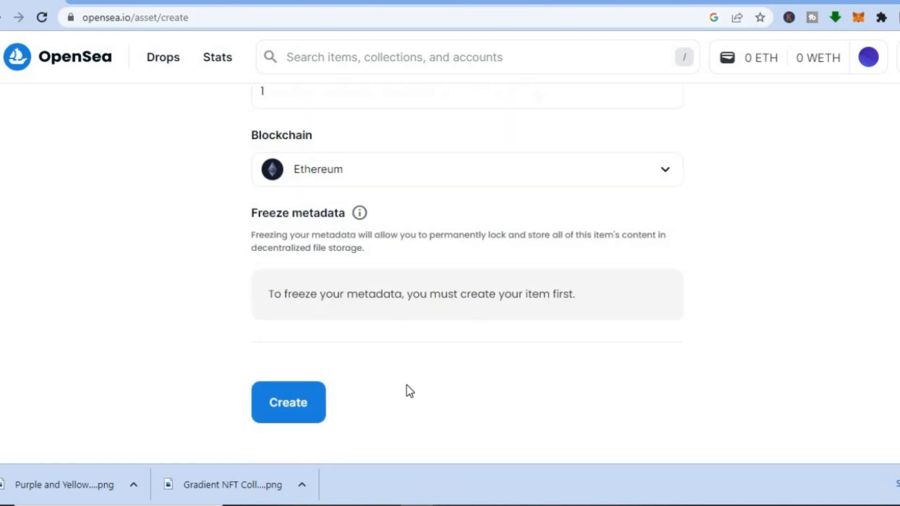
pyautogui.click(274, 410)
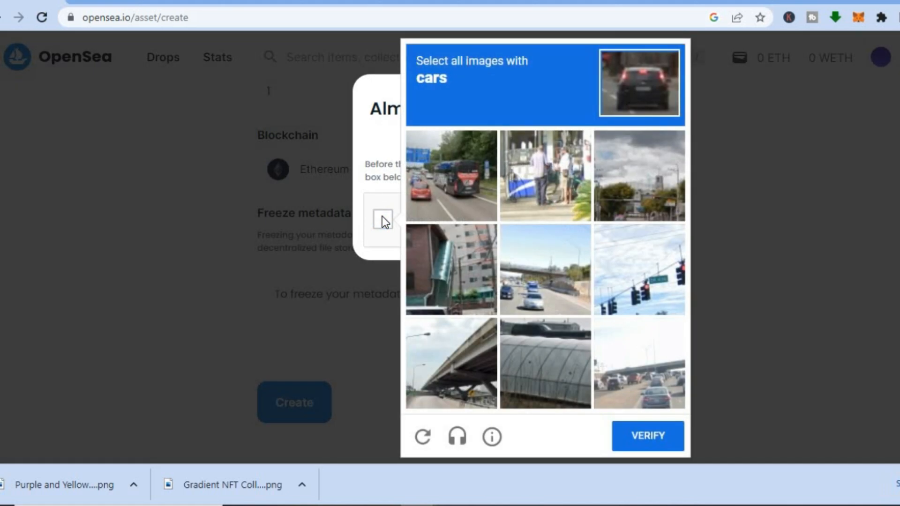
pyautogui.click(440, 194)
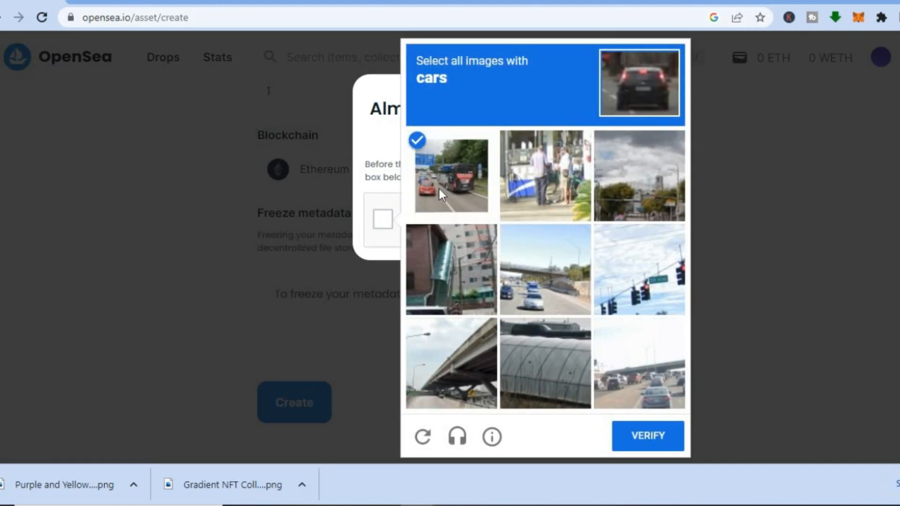
pyautogui.click(544, 278)
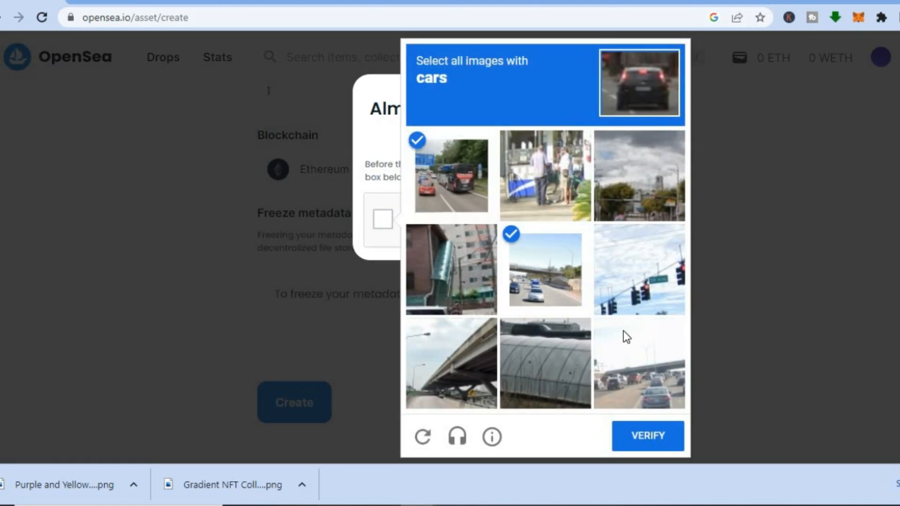
pyautogui.click(635, 341)
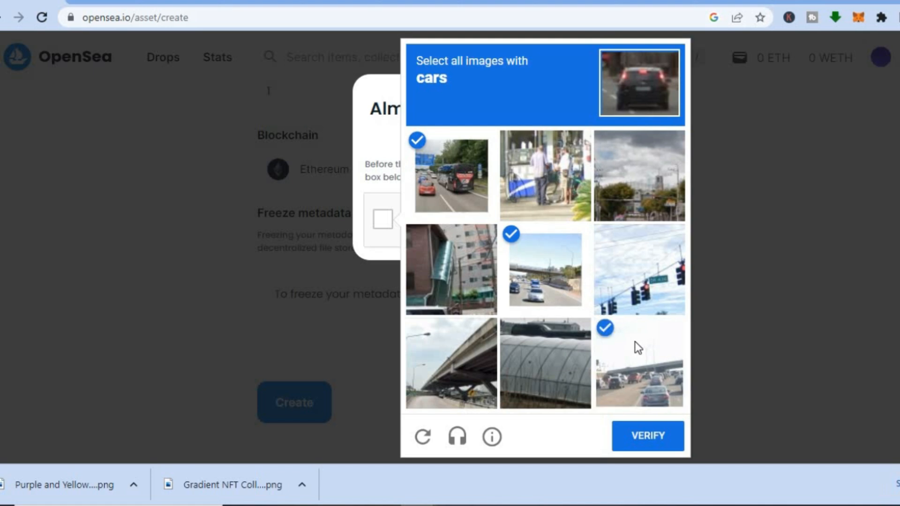
pyautogui.click(654, 442)
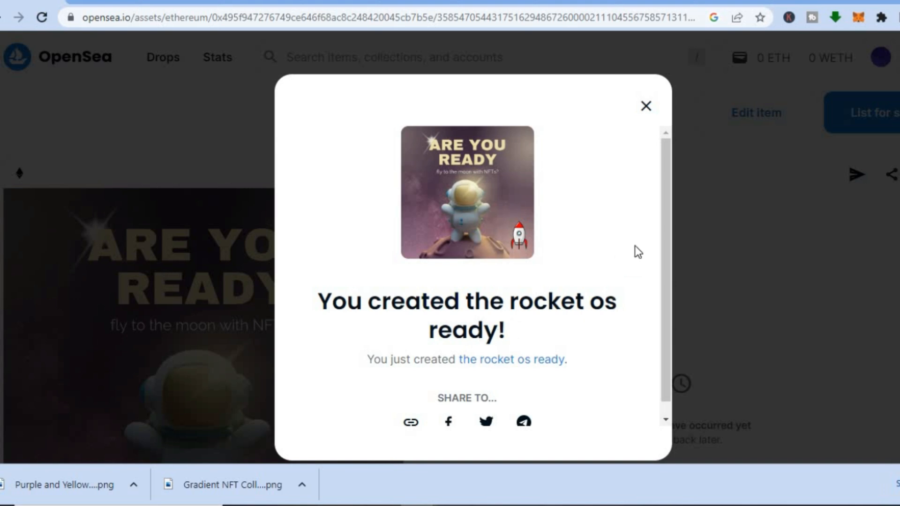
# Dismiss the creation confirmation and look through the new item's page down to the footer.
pyautogui.click(646, 106)
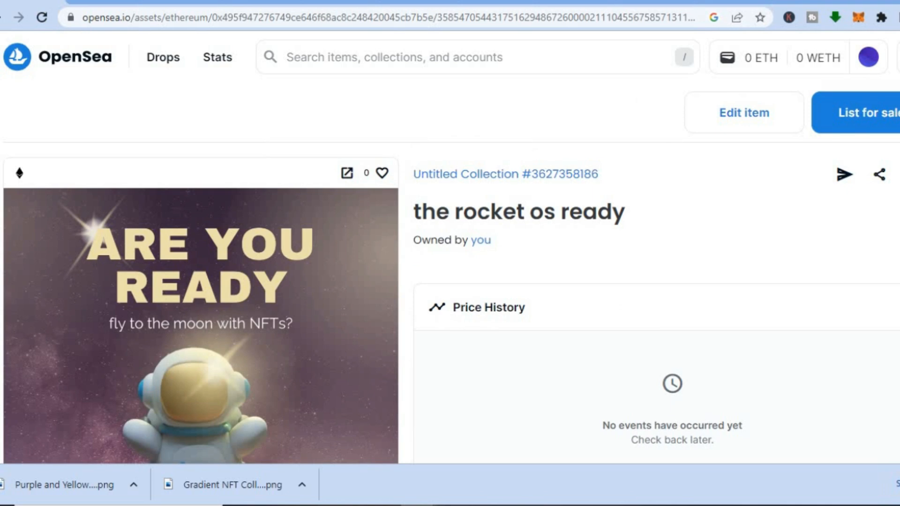
pyautogui.scroll(-5, 452, 305)
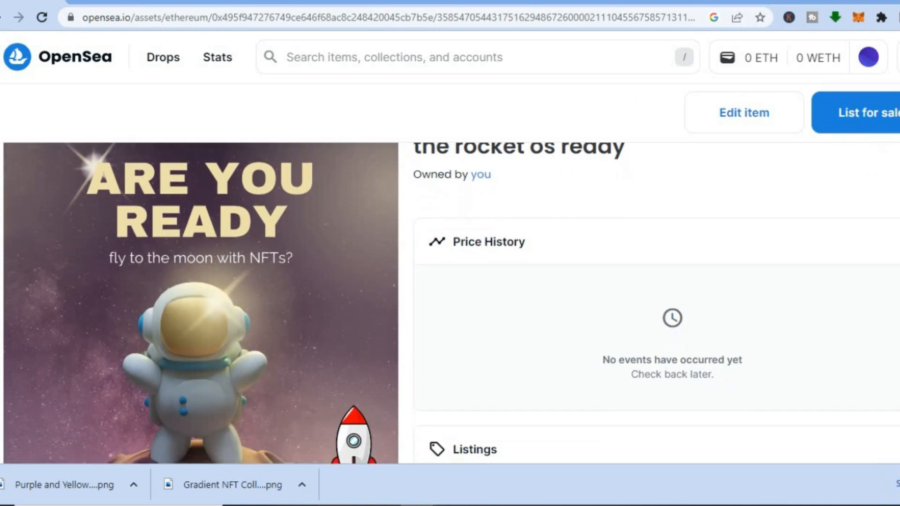
pyautogui.scroll(-10, 451, 304)
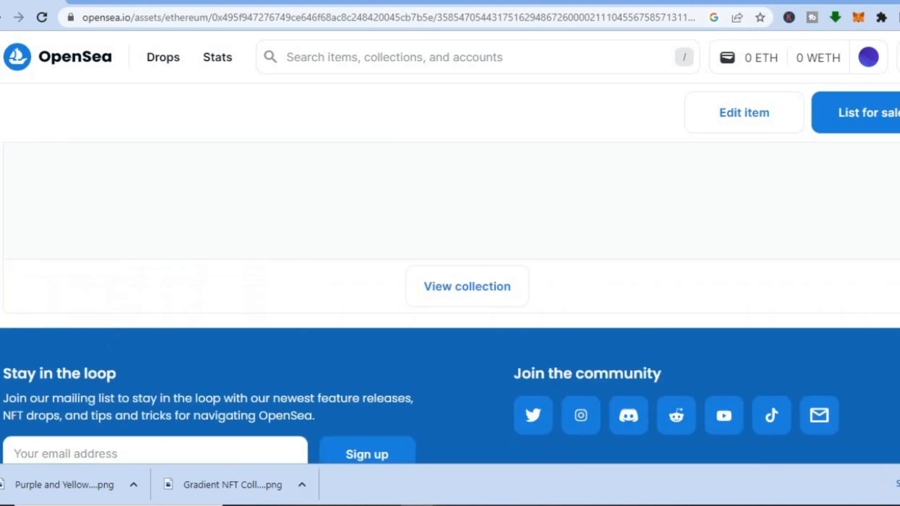
# Review the new item's artwork, price history, listings, traits and activity sections on its page.
pyautogui.scroll(15, 451, 304)
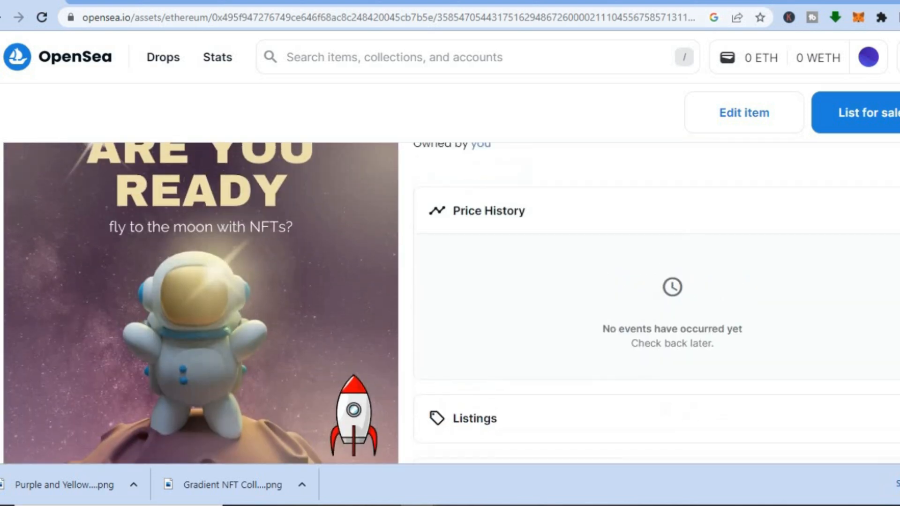
pyautogui.scroll(-5, 452, 304)
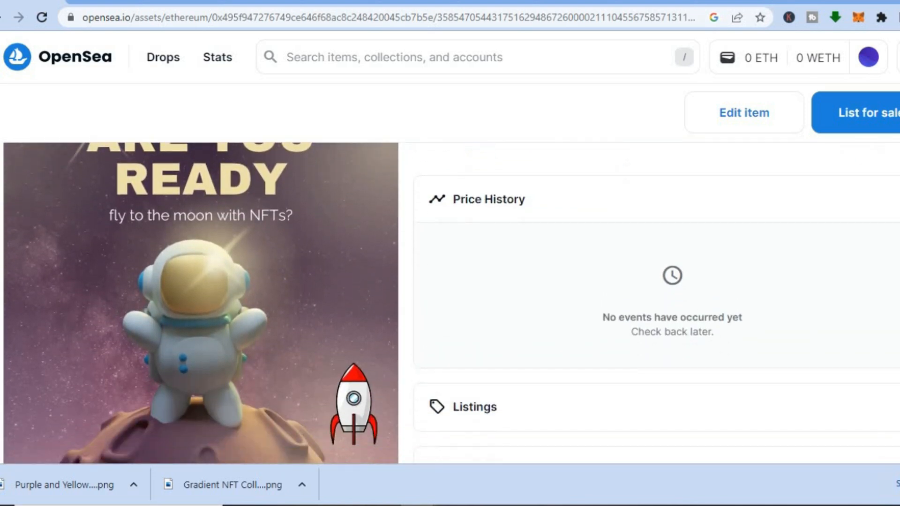
pyautogui.scroll(-6, 452, 304)
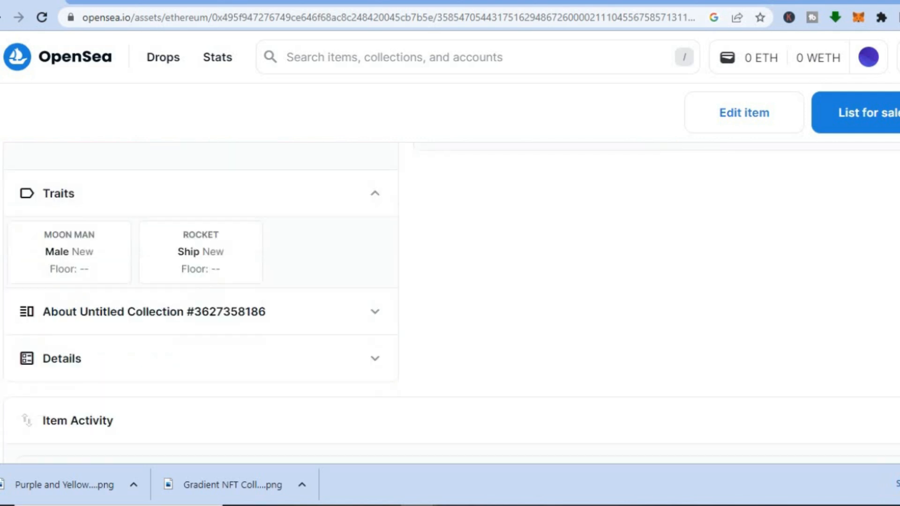
pyautogui.scroll(-5, 451, 304)
pyautogui.scroll(15, 451, 304)
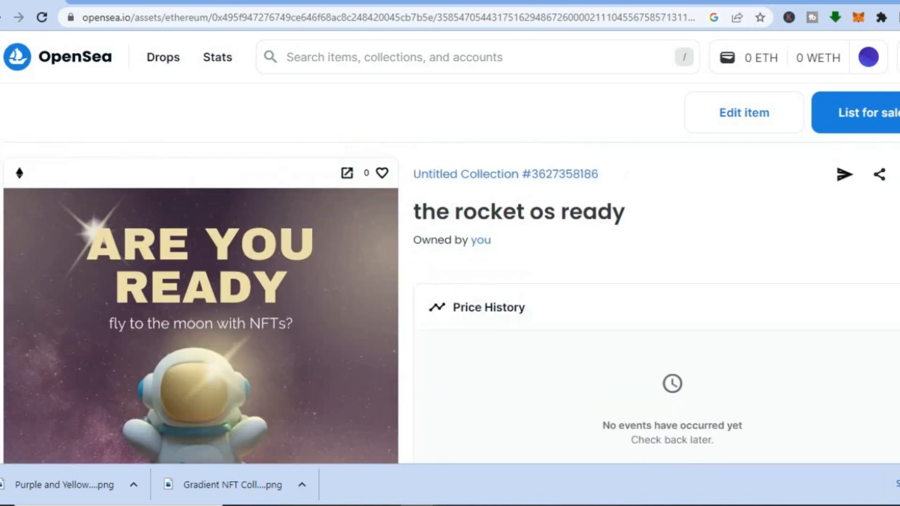
# Start listing the item for sale at a fixed price and set the price to .02 ETH.
pyautogui.click(877, 116)
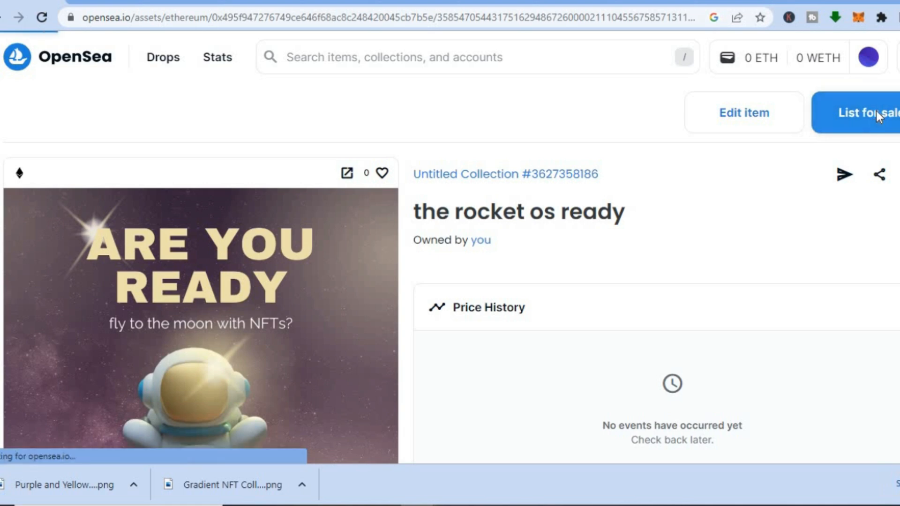
pyautogui.scroll(-4, 877, 115)
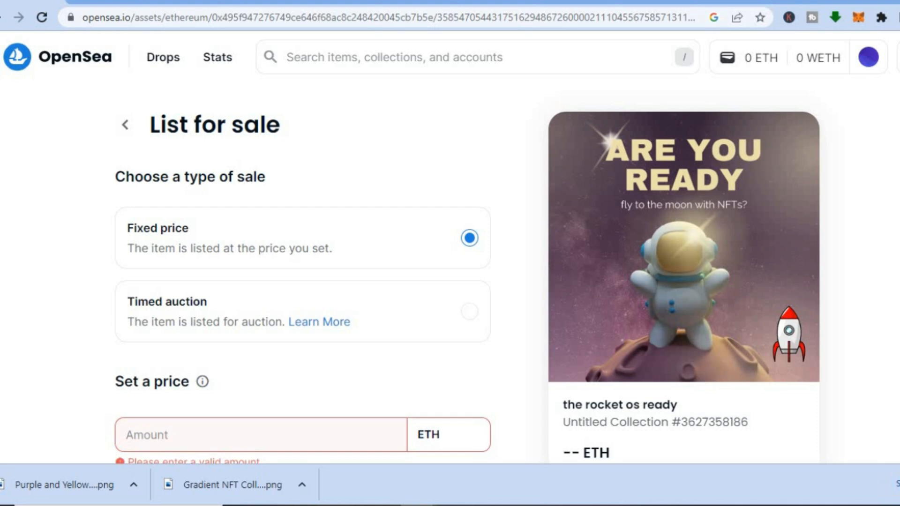
pyautogui.scroll(-3, 261, 366)
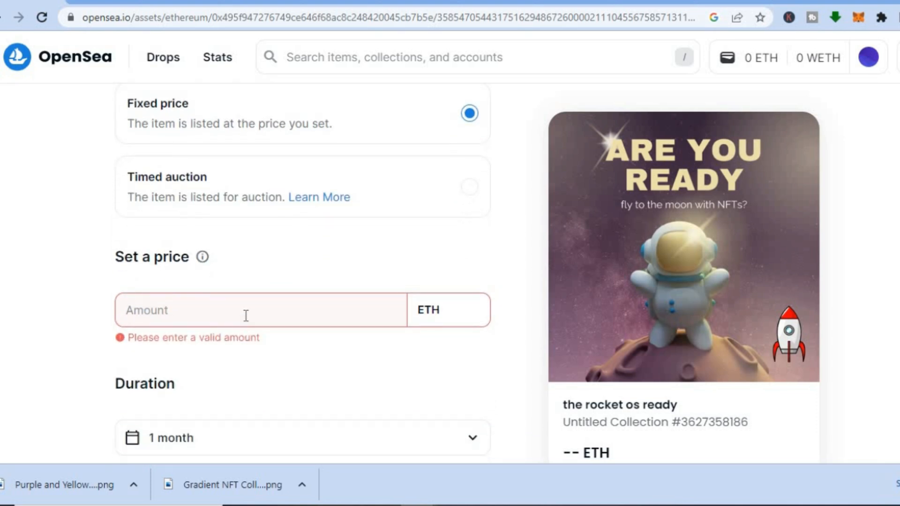
pyautogui.click(246, 315)
pyautogui.write('.02')
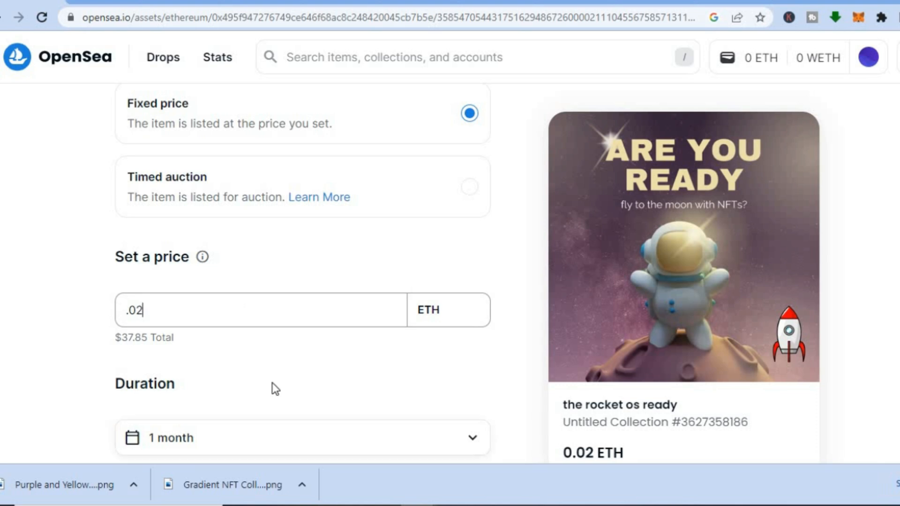
# Check the listing duration, leaving it at 1 month, and expand the additional options for bundle and specific-buyer sales.
pyautogui.click(286, 437)
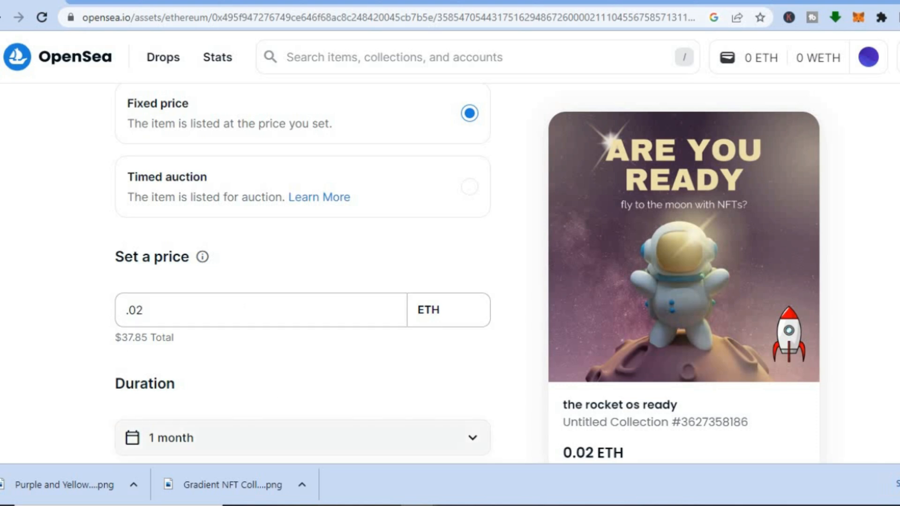
pyautogui.scroll(-7, 422, 253)
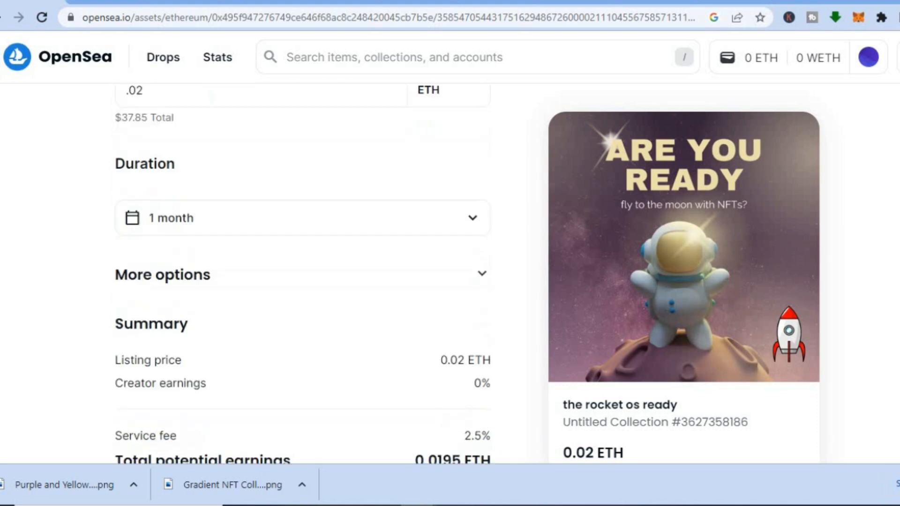
pyautogui.click(450, 227)
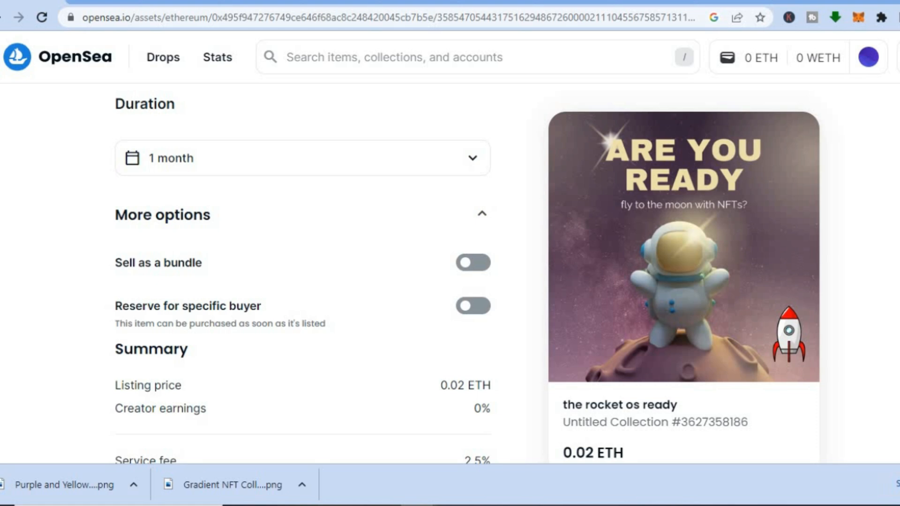
# Submit the completed listing for approval and go through the wallet's signature request down to its signing choices.
pyautogui.scroll(-3, 450, 272)
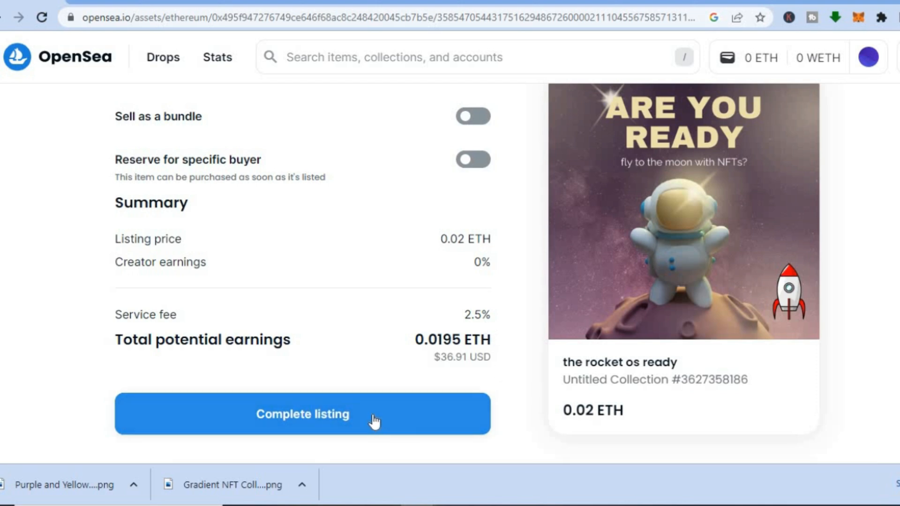
pyautogui.click(389, 416)
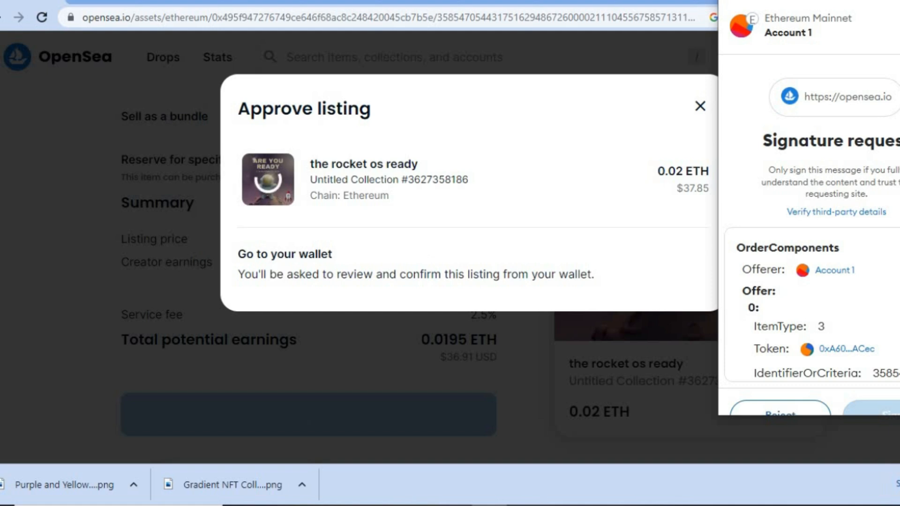
pyautogui.scroll(-1, 811, 208)
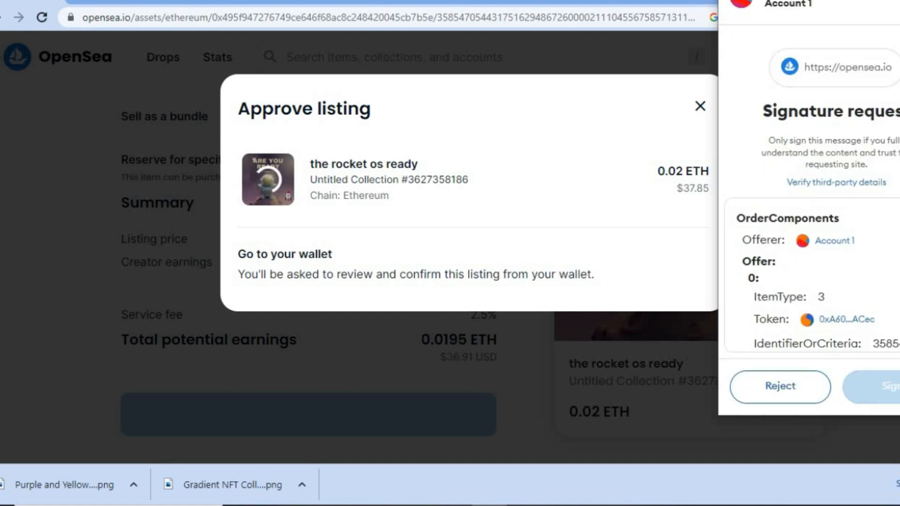